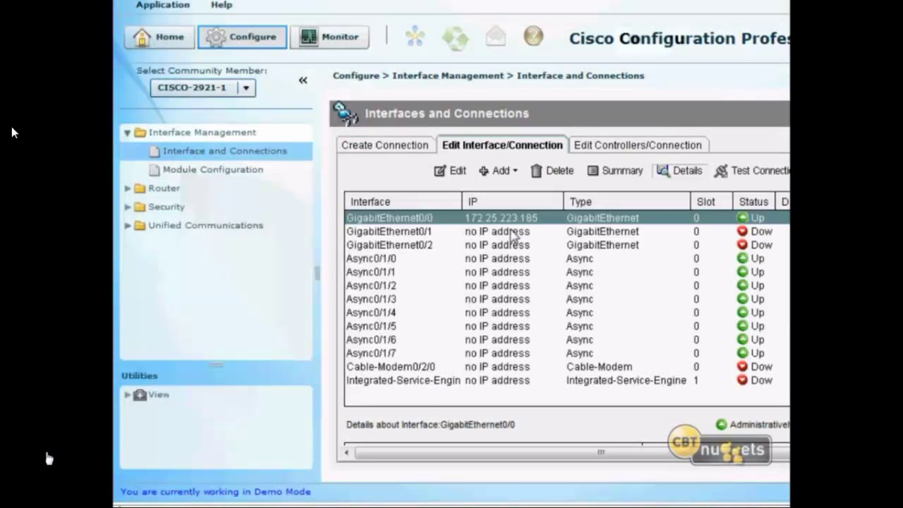
Collapse Interface Management and open Unified Communications Features, which shows the router in CME mode.
{"action": "left_click", "coordinate": [17, 105]}
{"action": "left_click", "coordinate": [128, 134]}
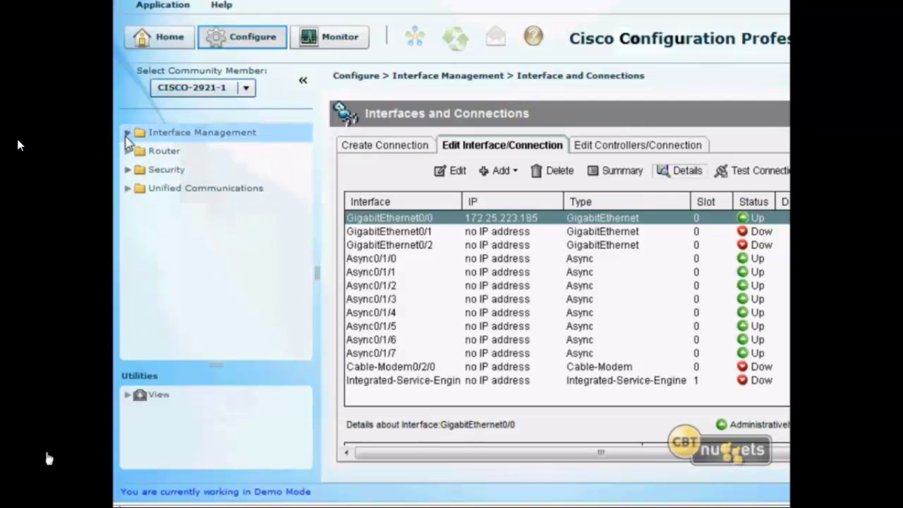
{"action": "left_click", "coordinate": [128, 189]}
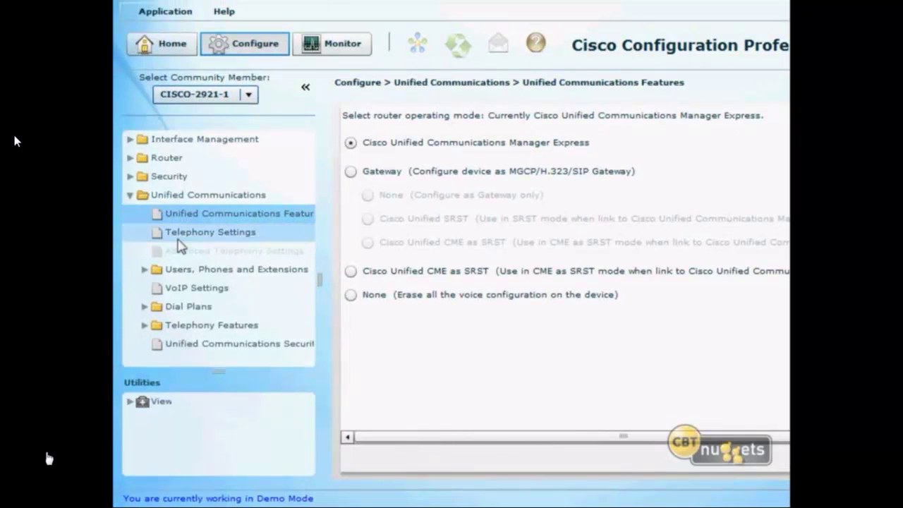
In Telephony Settings, allow 100 phones and 200 extensions, registering phones on 172.25.223.185 (Gi0/0).
{"action": "left_click", "coordinate": [177, 226]}
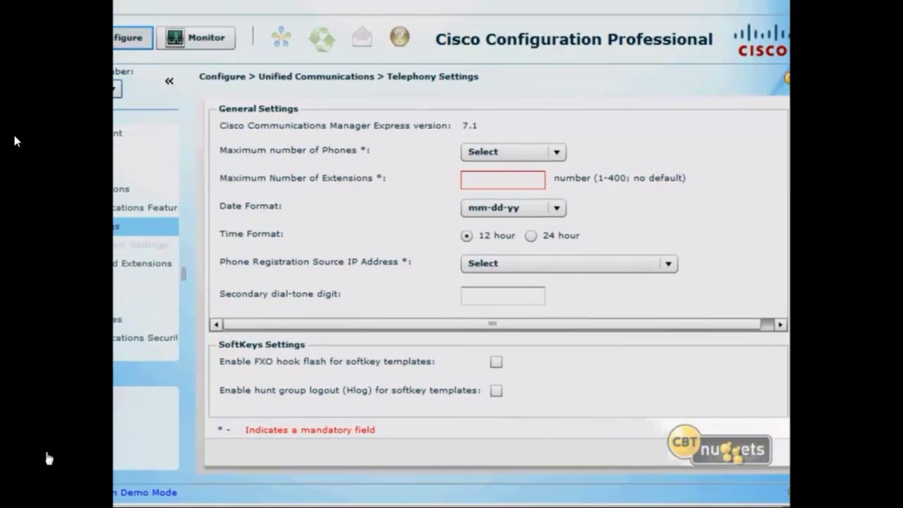
{"action": "left_click", "coordinate": [525, 150]}
{"action": "left_click", "coordinate": [527, 174]}
{"action": "left_click", "coordinate": [531, 176]}
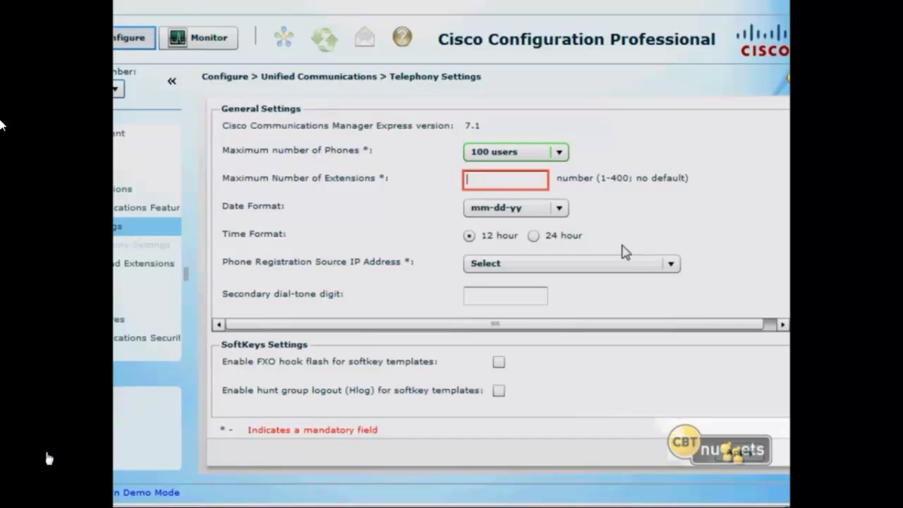
{"action": "type", "text": "200"}
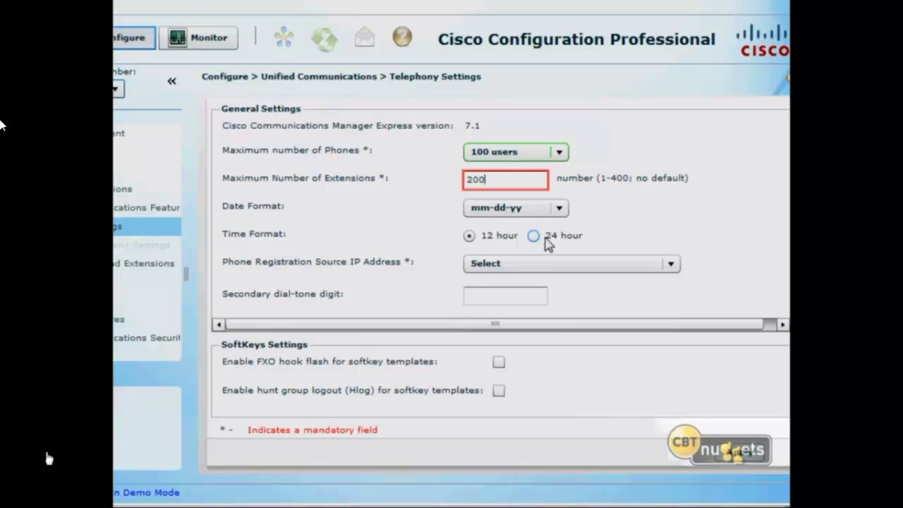
{"action": "left_click", "coordinate": [538, 263]}
{"action": "left_click", "coordinate": [534, 282]}
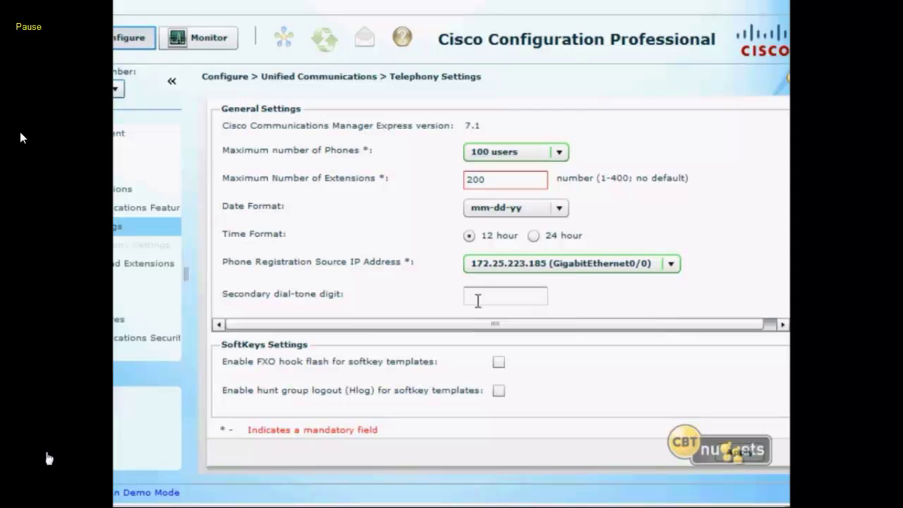
Set secondary dial-tone digit 9, apply the settings and reset the phones now.
{"action": "left_click", "coordinate": [476, 299]}
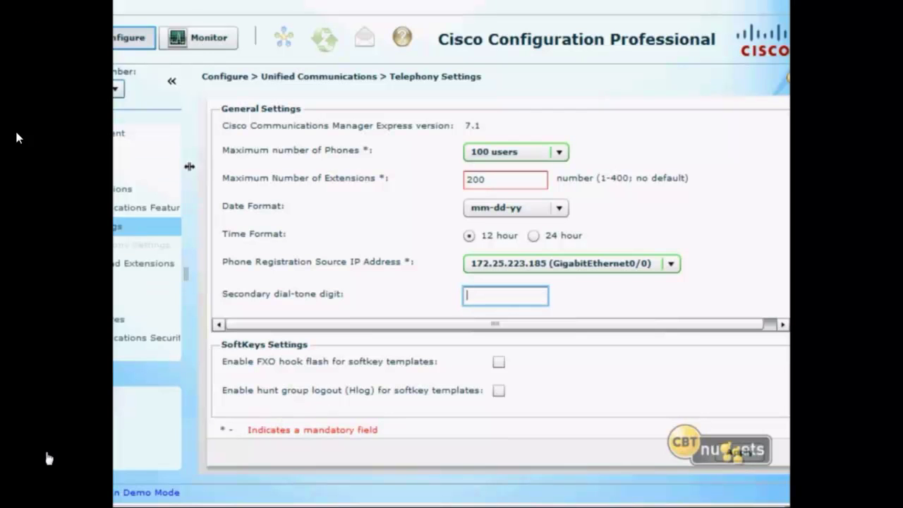
{"action": "type", "text": "9"}
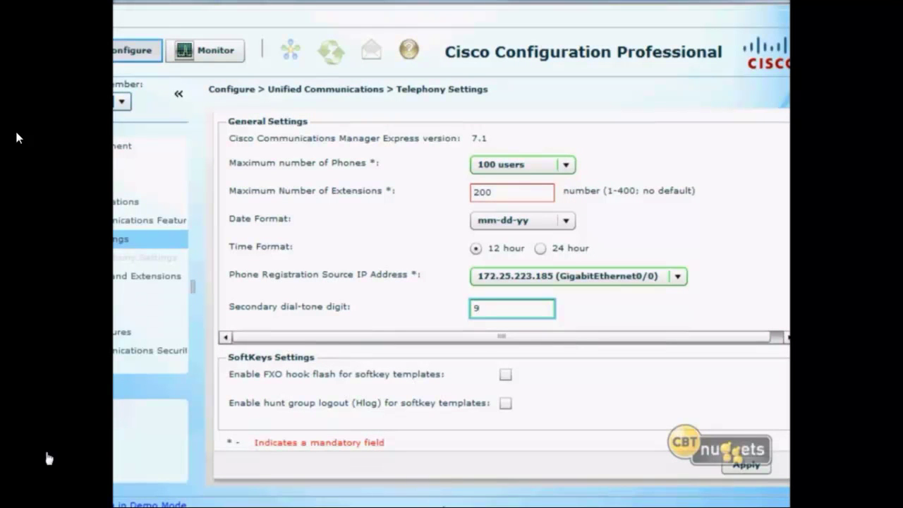
{"action": "left_click", "coordinate": [737, 468]}
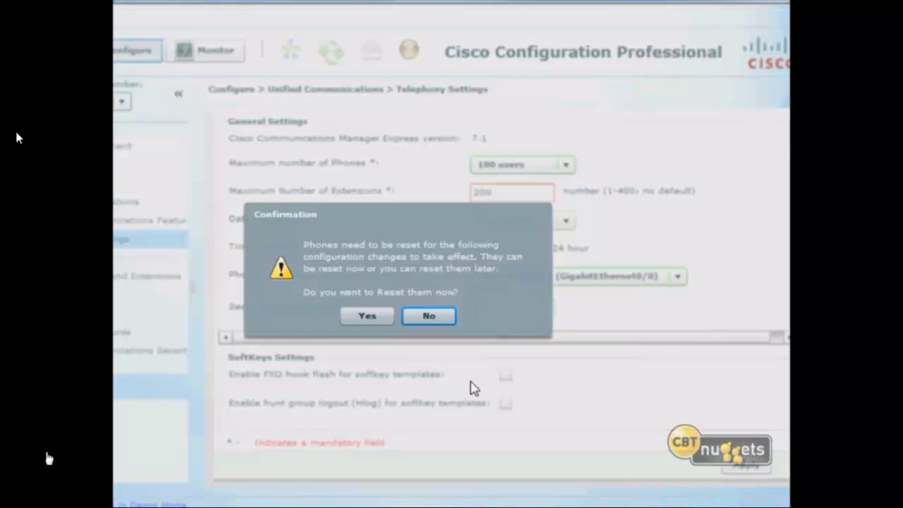
{"action": "left_click", "coordinate": [364, 318]}
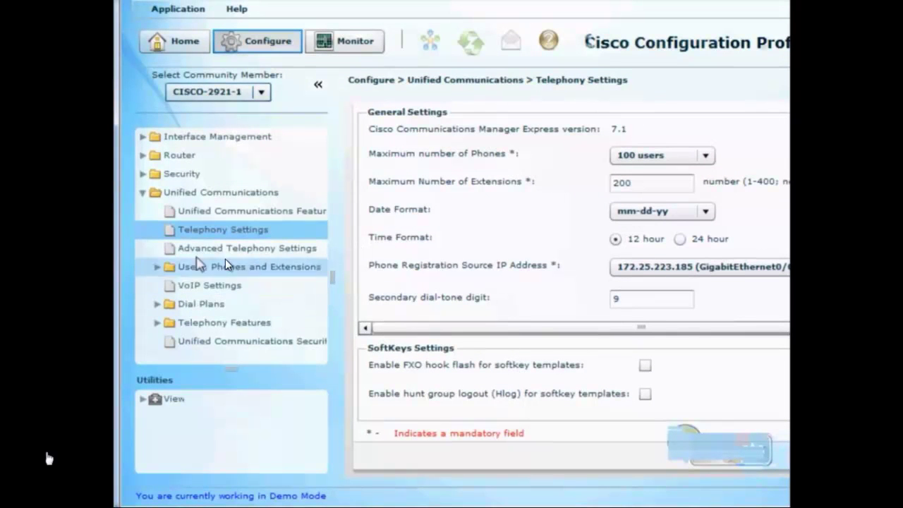
Go to Users, Phones and Extensions > Phones, start adding a phone and browse the phone types.
{"action": "left_click", "coordinate": [163, 267]}
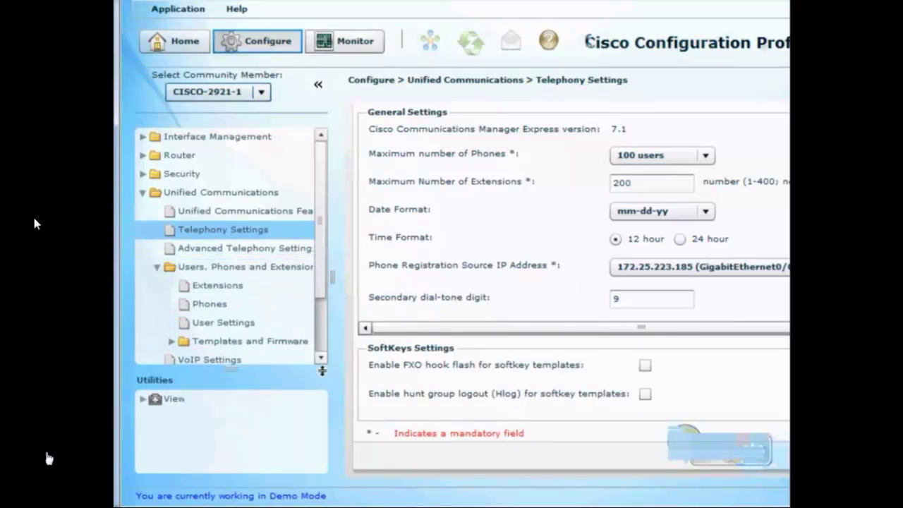
{"action": "left_click_drag", "start_coordinate": [318, 277], "coordinate": [328, 323]}
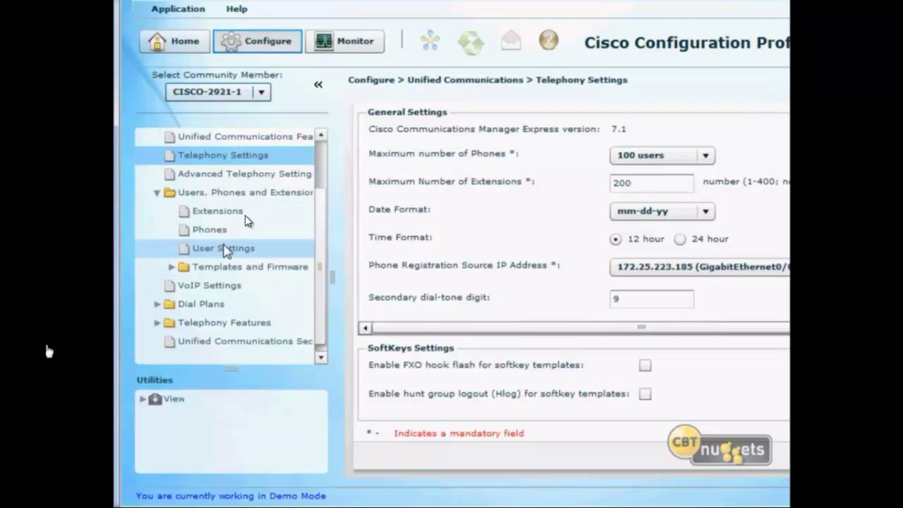
{"action": "left_click", "coordinate": [247, 224]}
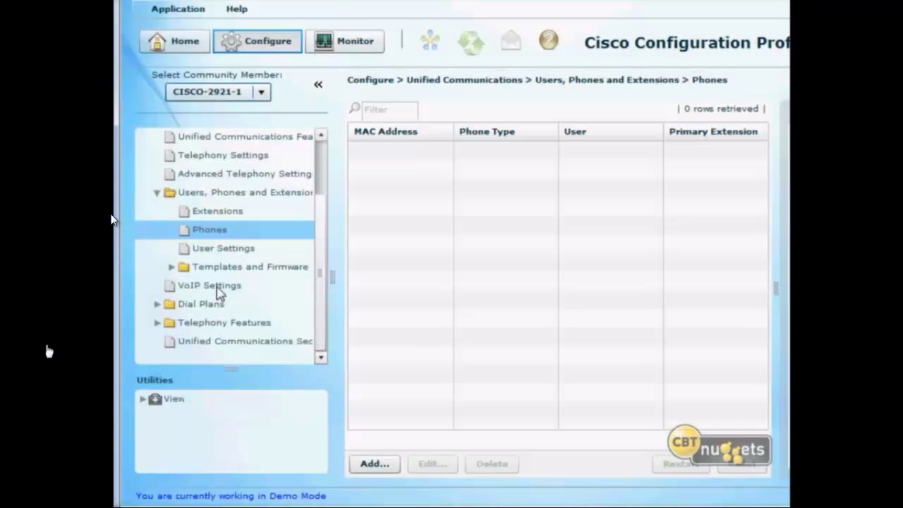
{"action": "left_click", "coordinate": [381, 465]}
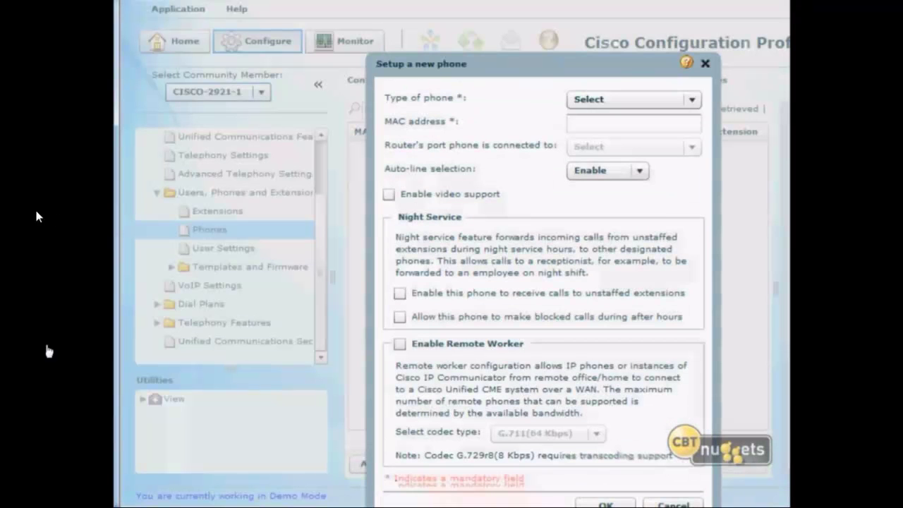
{"action": "left_click", "coordinate": [692, 100]}
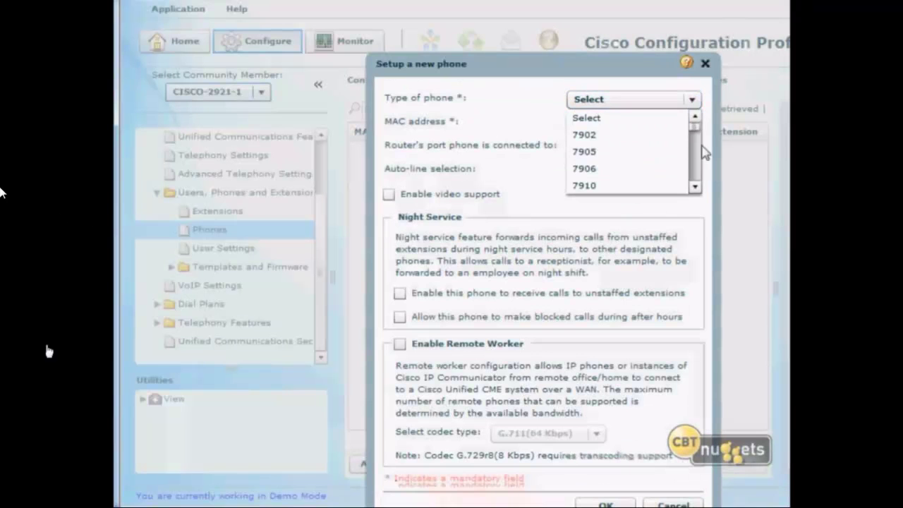
{"action": "left_click_drag", "start_coordinate": [694, 125], "coordinate": [696, 155]}
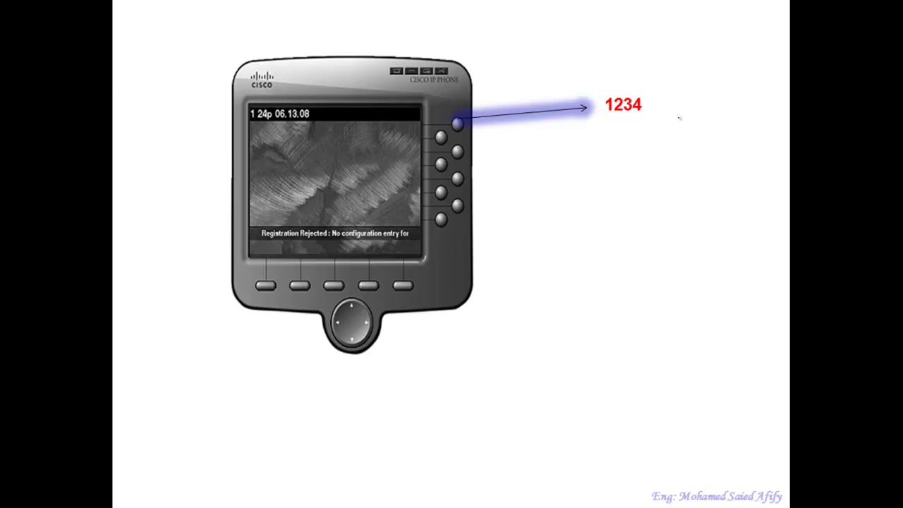
Write and circle DN, write and underline Phone, underline 1234, and draw an arrow from Phone to DN.
{"action": "mouse_move", "coordinate": [628, 275]}
{"action": "left_mouse_down"}
{"action": "mouse_move", "coordinate": [633, 302]}
{"action": "mouse_move", "coordinate": [670, 291]}
{"action": "mouse_move", "coordinate": [675, 267]}
{"action": "left_mouse_up"}
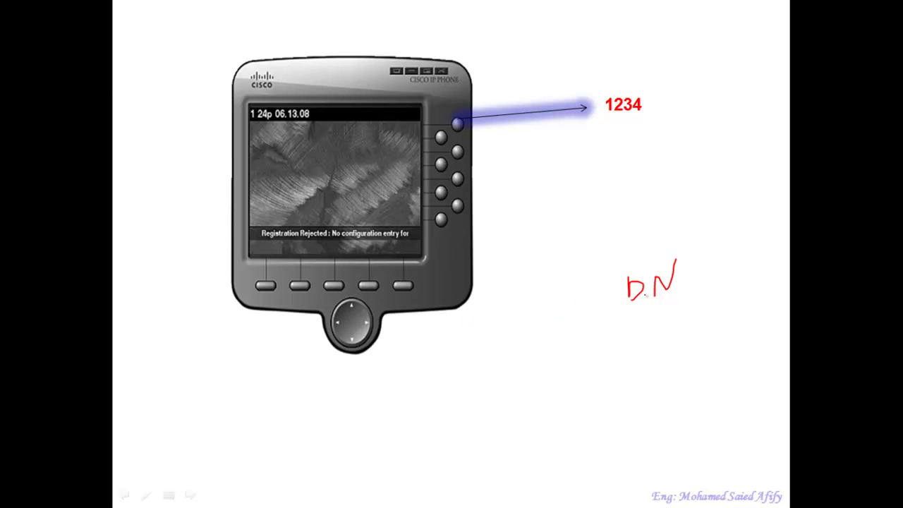
{"action": "mouse_move", "coordinate": [463, 324]}
{"action": "left_mouse_down"}
{"action": "mouse_move", "coordinate": [465, 343]}
{"action": "mouse_move", "coordinate": [468, 329]}
{"action": "mouse_move", "coordinate": [494, 341]}
{"action": "mouse_move", "coordinate": [512, 324]}
{"action": "mouse_move", "coordinate": [520, 337]}
{"action": "mouse_move", "coordinate": [535, 332]}
{"action": "left_mouse_up"}
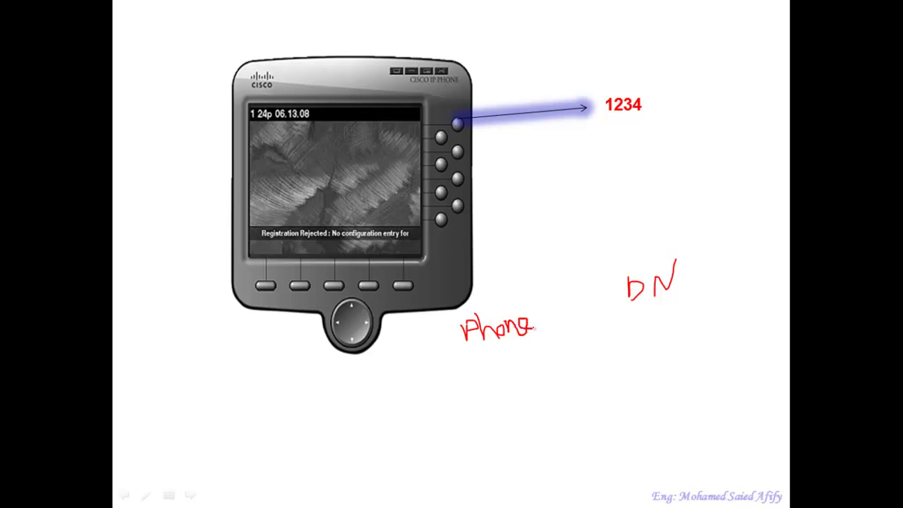
{"action": "left_click_drag", "start_coordinate": [680, 297], "coordinate": [633, 316]}
{"action": "mouse_move", "coordinate": [688, 243]}
{"action": "left_mouse_down"}
{"action": "mouse_move", "coordinate": [586, 285]}
{"action": "mouse_move", "coordinate": [682, 240]}
{"action": "left_mouse_up"}
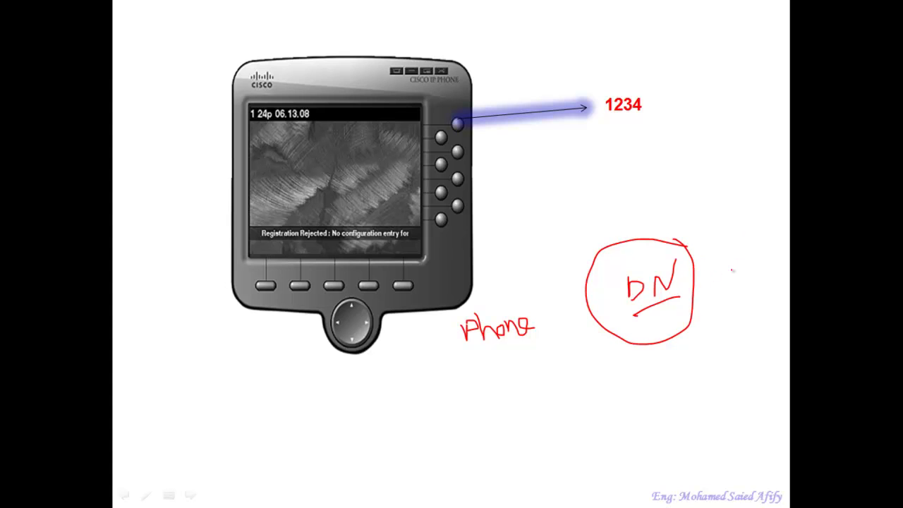
{"action": "left_click_drag", "start_coordinate": [640, 120], "coordinate": [600, 122]}
{"action": "left_click_drag", "start_coordinate": [536, 341], "coordinate": [467, 355]}
{"action": "mouse_move", "coordinate": [509, 315]}
{"action": "left_mouse_down"}
{"action": "mouse_move", "coordinate": [577, 271]}
{"action": "mouse_move", "coordinate": [586, 277]}
{"action": "left_mouse_up"}
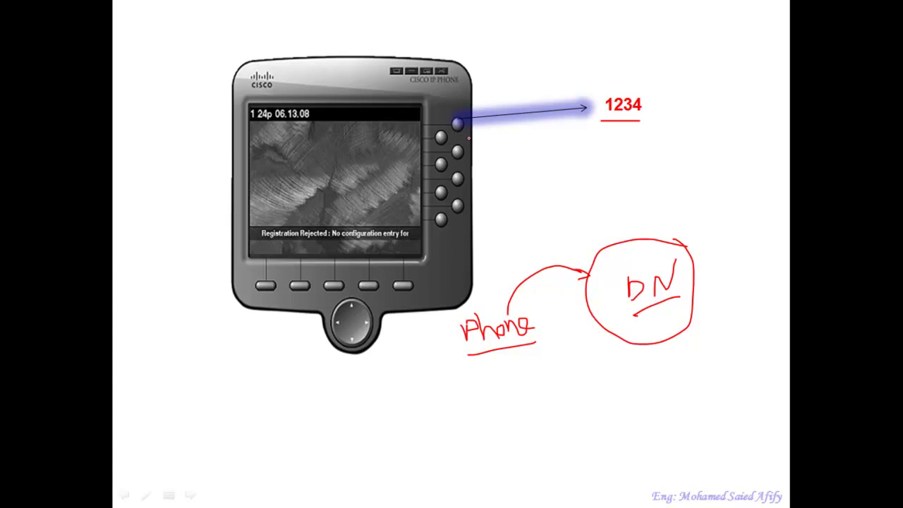
Circle 1234, write 1235 beside a sketched second phone, and underline and circle 1235.
{"action": "mouse_move", "coordinate": [649, 92]}
{"action": "left_mouse_down"}
{"action": "mouse_move", "coordinate": [583, 98]}
{"action": "mouse_move", "coordinate": [661, 116]}
{"action": "mouse_move", "coordinate": [647, 87]}
{"action": "left_mouse_up"}
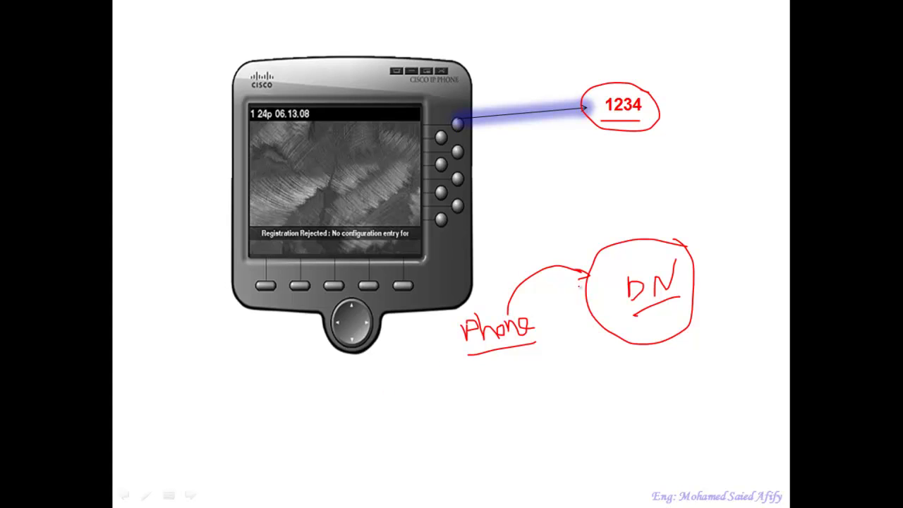
{"action": "mouse_move", "coordinate": [543, 402]}
{"action": "left_mouse_down"}
{"action": "mouse_move", "coordinate": [544, 420]}
{"action": "mouse_move", "coordinate": [572, 414]}
{"action": "mouse_move", "coordinate": [567, 423]}
{"action": "mouse_move", "coordinate": [585, 399]}
{"action": "mouse_move", "coordinate": [585, 416]}
{"action": "left_mouse_up"}
{"action": "mouse_move", "coordinate": [417, 394]}
{"action": "left_mouse_down"}
{"action": "mouse_move", "coordinate": [352, 464]}
{"action": "mouse_move", "coordinate": [433, 414]}
{"action": "mouse_move", "coordinate": [421, 393]}
{"action": "mouse_move", "coordinate": [535, 403]}
{"action": "mouse_move", "coordinate": [426, 415]}
{"action": "mouse_move", "coordinate": [427, 402]}
{"action": "left_mouse_up"}
{"action": "left_click_drag", "start_coordinate": [553, 429], "coordinate": [600, 422]}
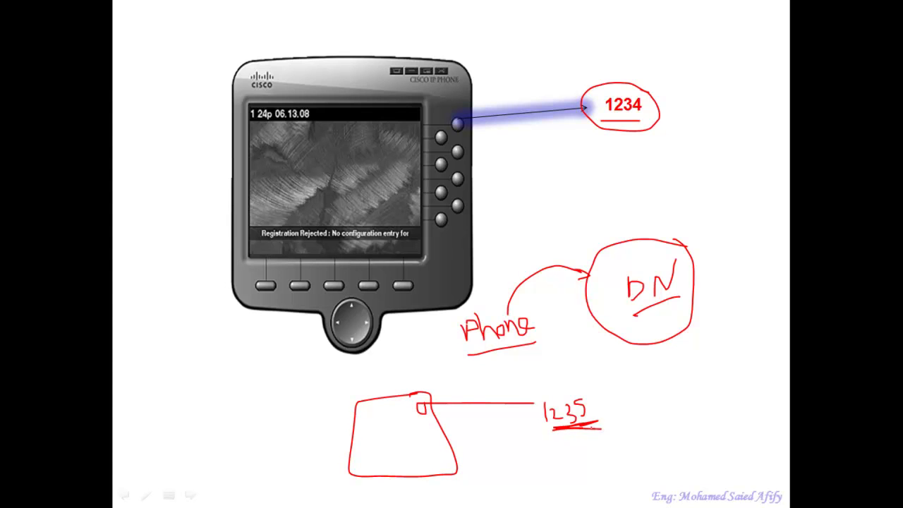
{"action": "mouse_move", "coordinate": [599, 395]}
{"action": "left_mouse_down"}
{"action": "mouse_move", "coordinate": [510, 413]}
{"action": "mouse_move", "coordinate": [605, 415]}
{"action": "mouse_move", "coordinate": [579, 388]}
{"action": "mouse_move", "coordinate": [507, 131]}
{"action": "mouse_move", "coordinate": [451, 142]}
{"action": "left_mouse_up"}
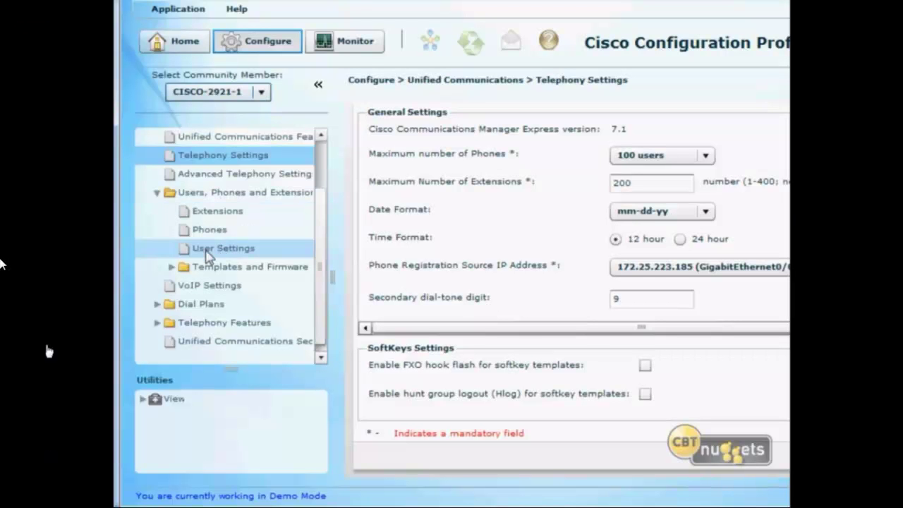
Add a new phone of type 7970 with MAC address 1111:1111:1111 and check the auto-line selection options.
{"action": "left_click", "coordinate": [197, 229]}
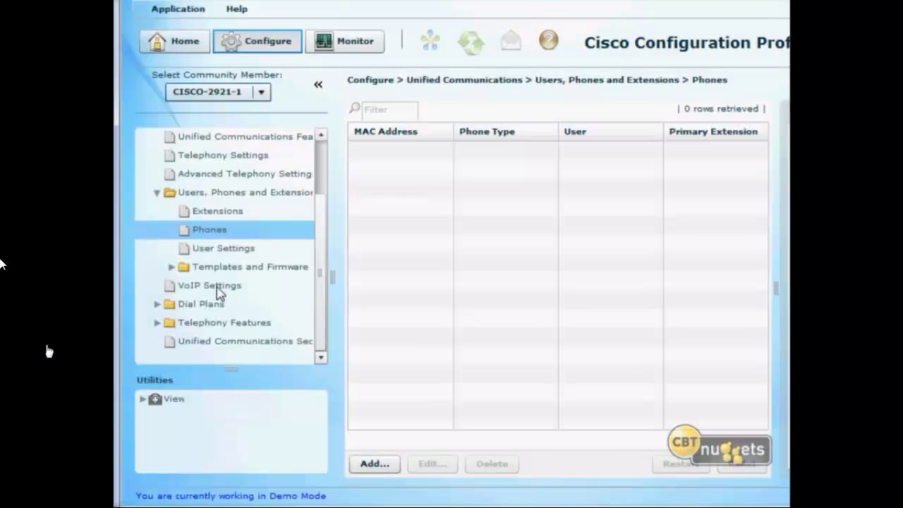
{"action": "left_click", "coordinate": [377, 465]}
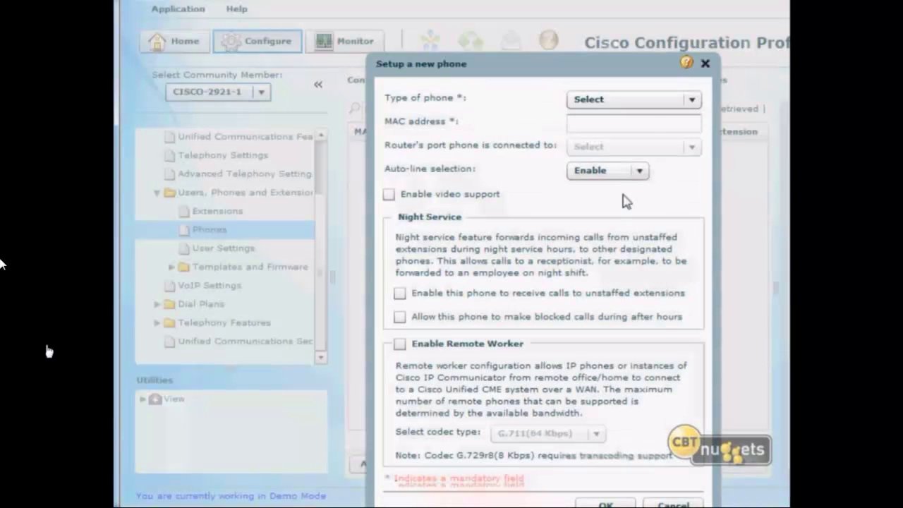
{"action": "left_click", "coordinate": [691, 100]}
{"action": "left_click_drag", "start_coordinate": [695, 139], "coordinate": [695, 174]}
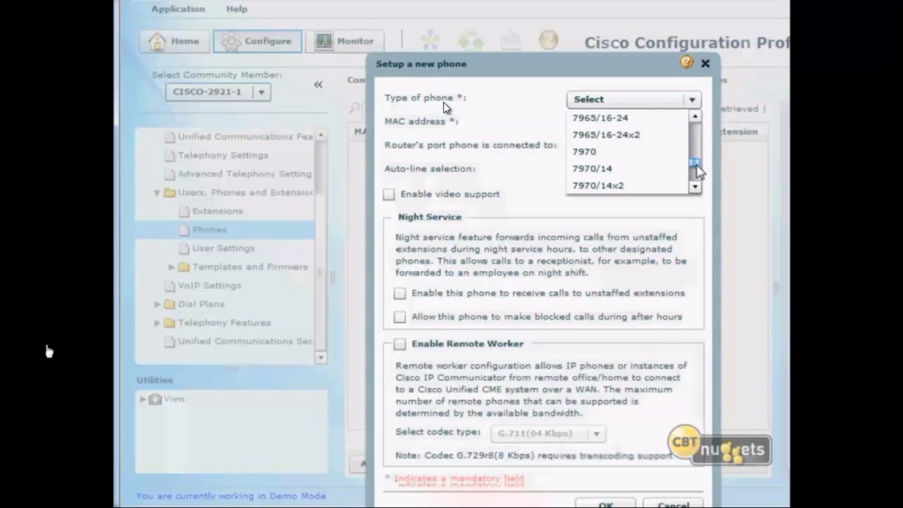
{"action": "left_click", "coordinate": [615, 157]}
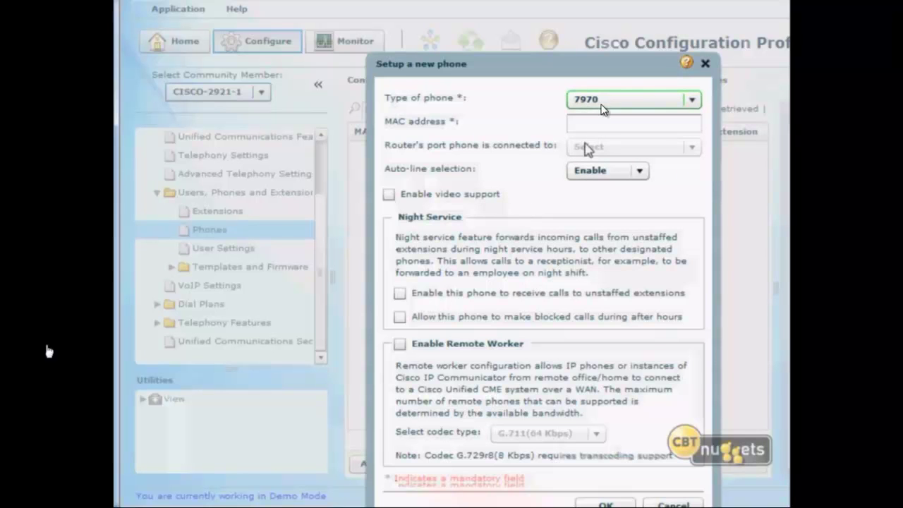
{"action": "key", "text": "Tab"}
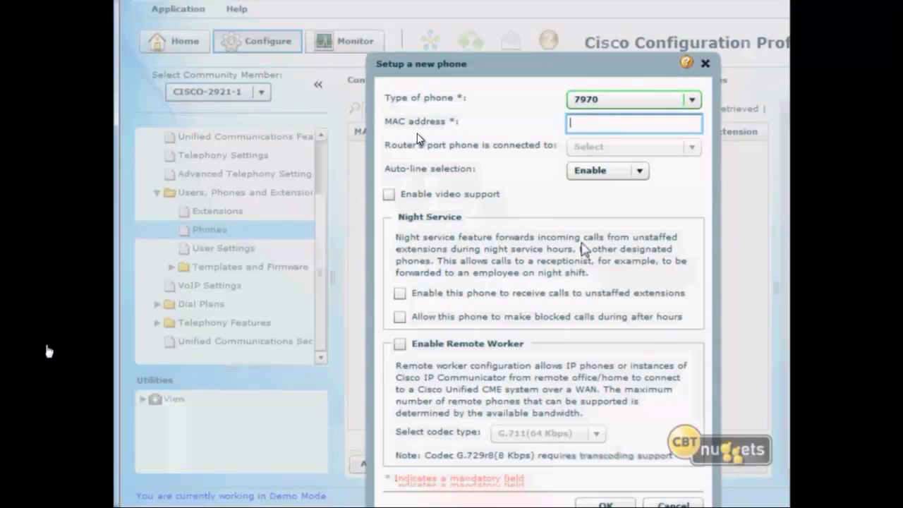
{"action": "type", "text": "1111"}
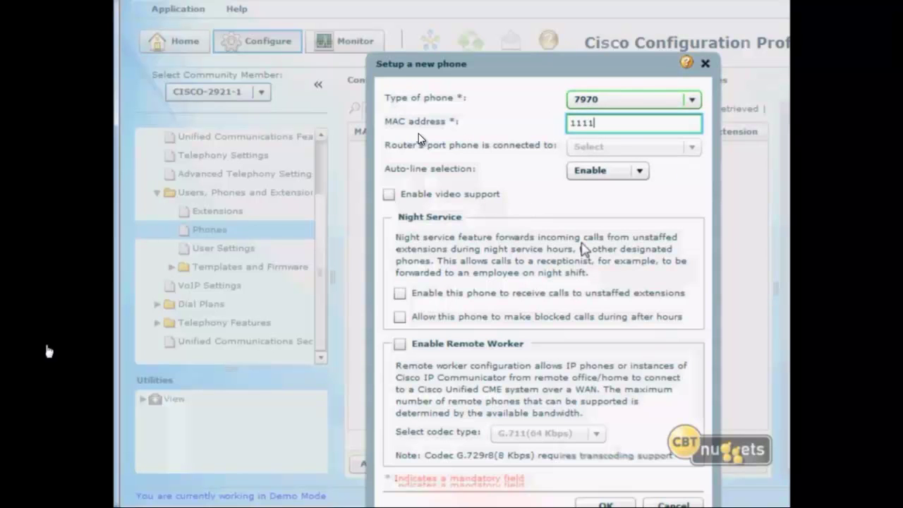
{"action": "type", "text": ":1111:1111"}
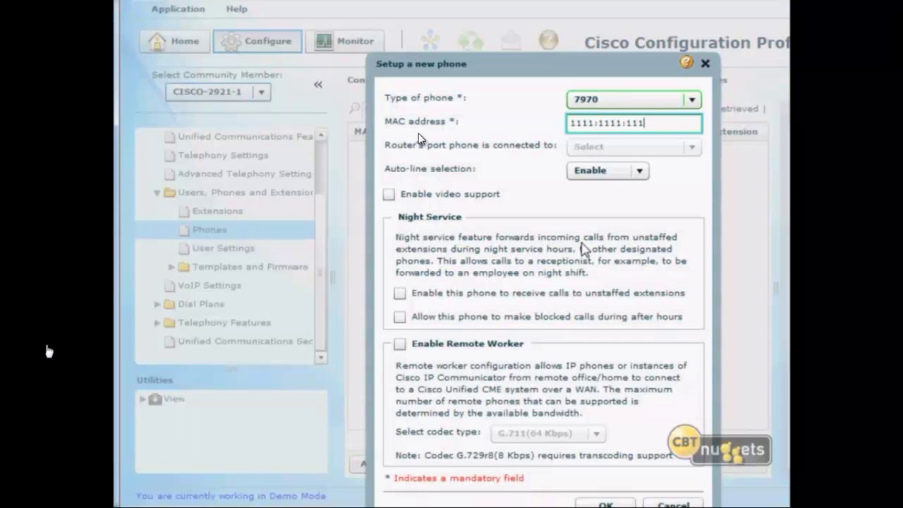
{"action": "left_click", "coordinate": [639, 171]}
{"action": "left_click", "coordinate": [599, 186]}
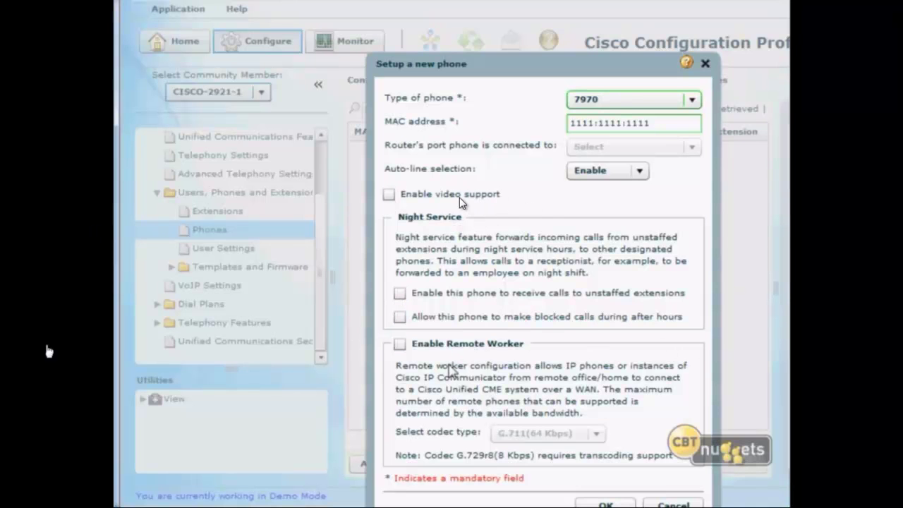
Submit the phone, fix the rejected MAC address to 1111.1111.1111, and resubmit.
{"action": "left_click_drag", "start_coordinate": [617, 69], "coordinate": [605, 32]}
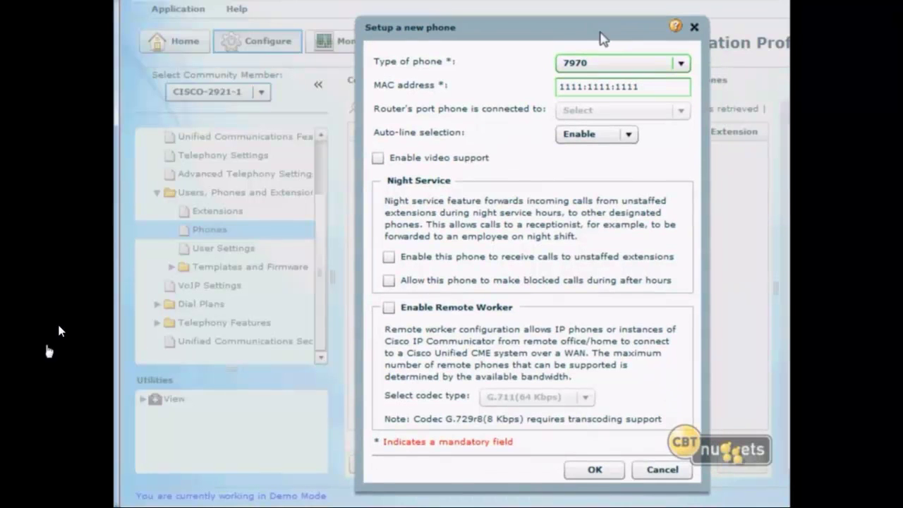
{"action": "left_click", "coordinate": [591, 476]}
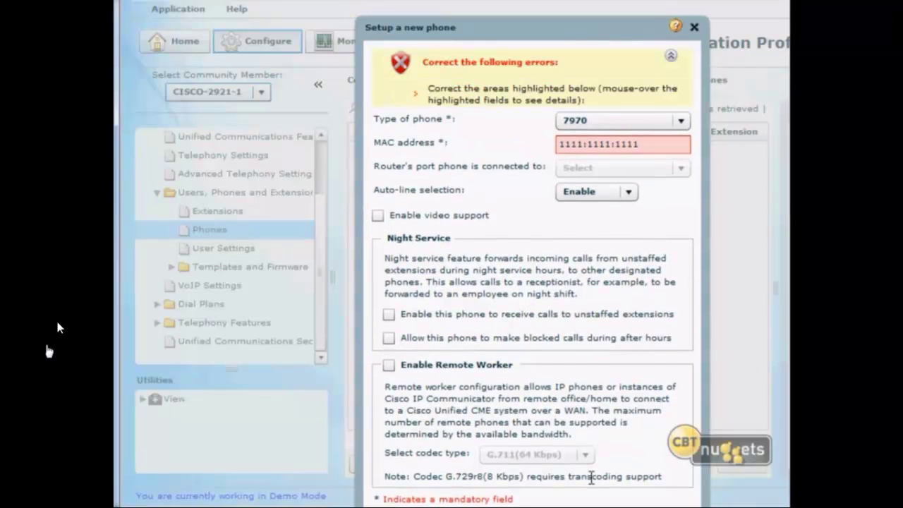
{"action": "left_click", "coordinate": [618, 145]}
{"action": "key", "text": "BackSpace"}
{"action": "type", "text": "."}
{"action": "key", "text": "Left"}
{"action": "key", "text": "Left"}
{"action": "key", "text": "Left"}
{"action": "key", "text": "Left"}
{"action": "key", "text": "Left"}
{"action": "key", "text": "BackSpace"}
{"action": "type", "text": "."}
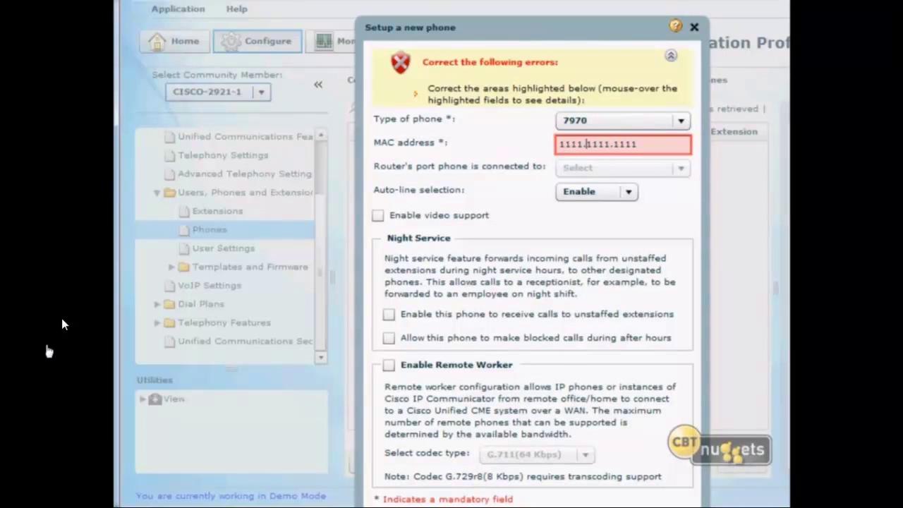
{"action": "left_click_drag", "start_coordinate": [468, 27], "coordinate": [457, 6]}
{"action": "left_click", "coordinate": [578, 502]}
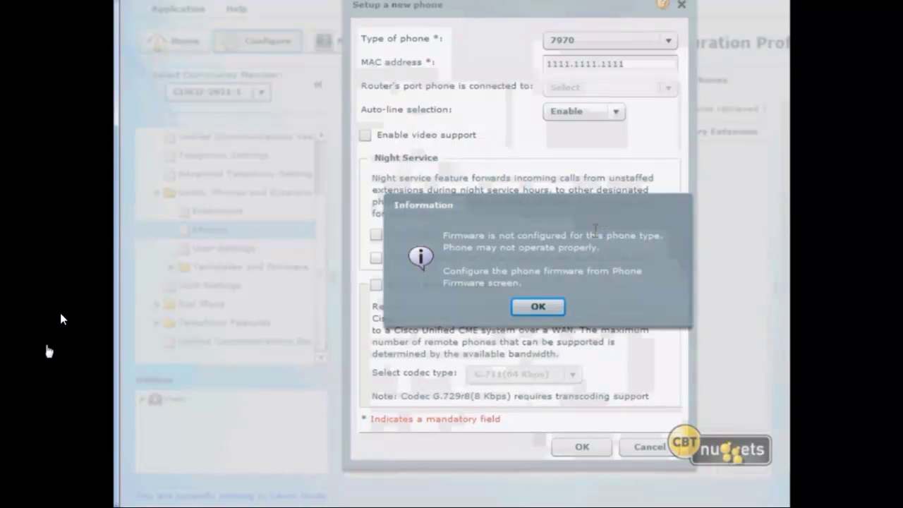
Acknowledge the warning that firmware isn't configured for the 7970 phone type.
{"action": "left_click_drag", "start_coordinate": [443, 235], "coordinate": [670, 236]}
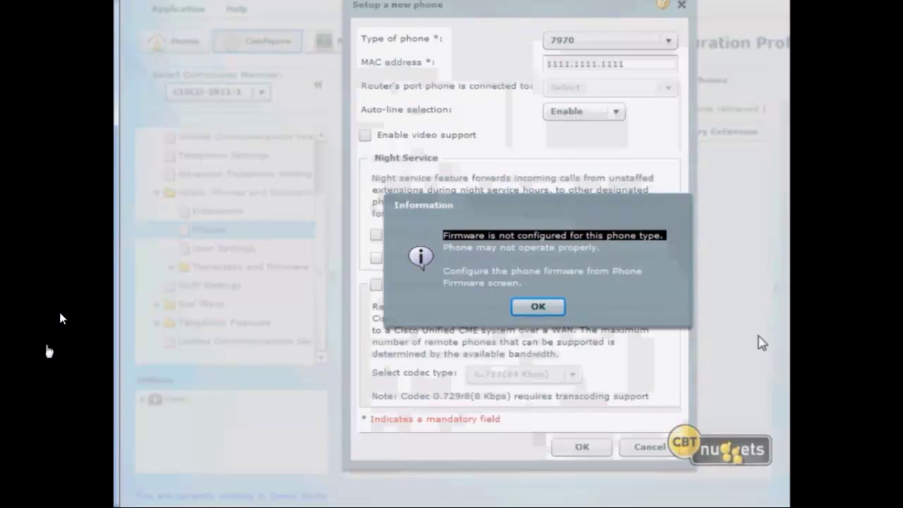
{"action": "left_click", "coordinate": [548, 285]}
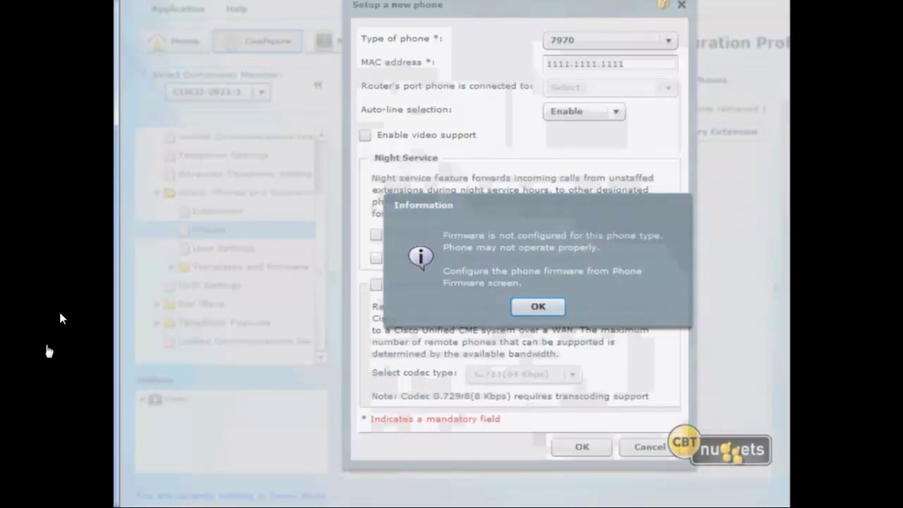
{"action": "left_click", "coordinate": [548, 303]}
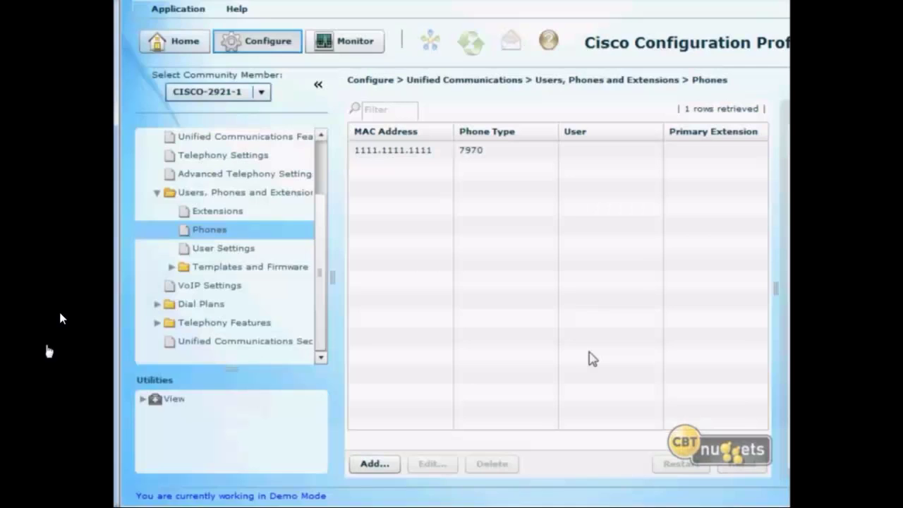
Select phone 1111.1111.1111, then open a blank Create Extension form from the Extensions page.
{"action": "left_click", "coordinate": [483, 157]}
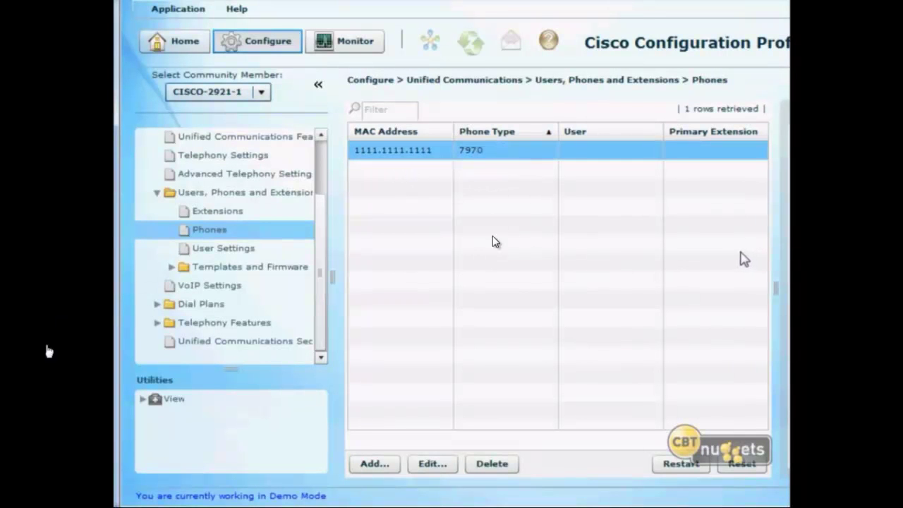
{"action": "left_click", "coordinate": [244, 213]}
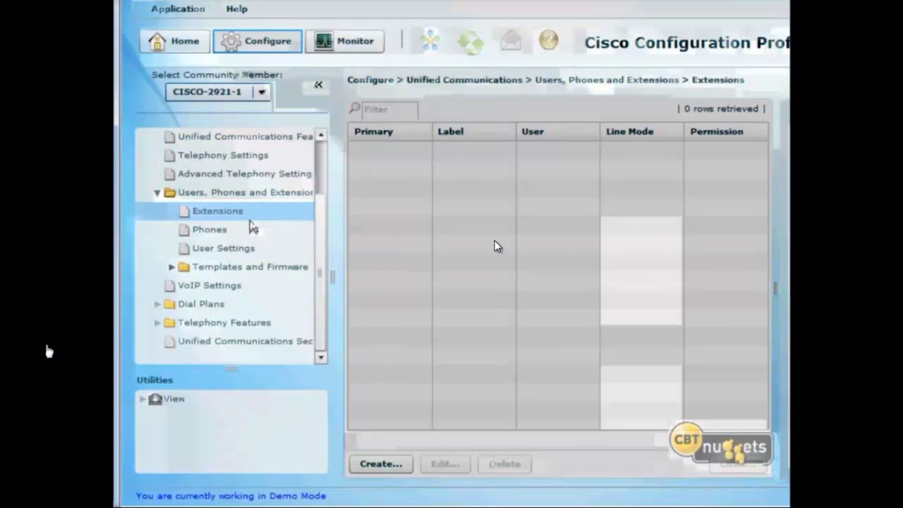
{"action": "left_click", "coordinate": [373, 466]}
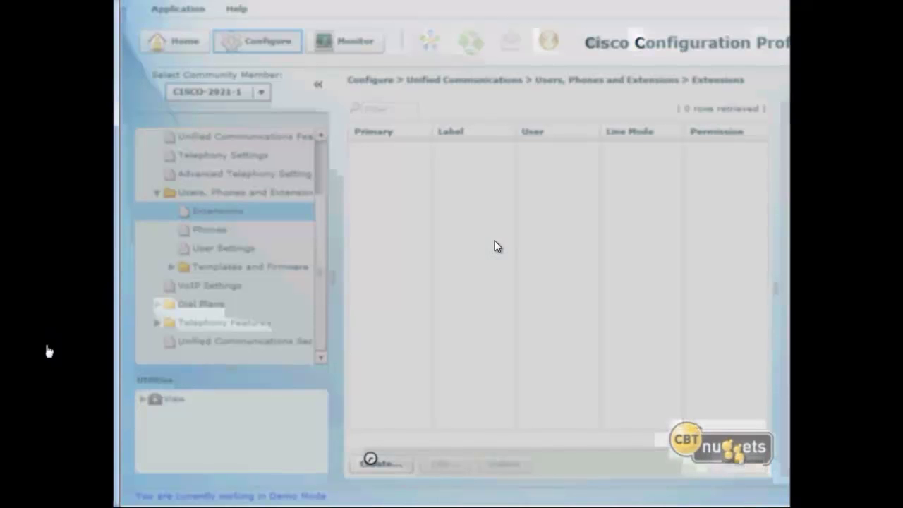
{"action": "left_click_drag", "start_coordinate": [563, 116], "coordinate": [528, 72]}
{"action": "left_click", "coordinate": [565, 123]}
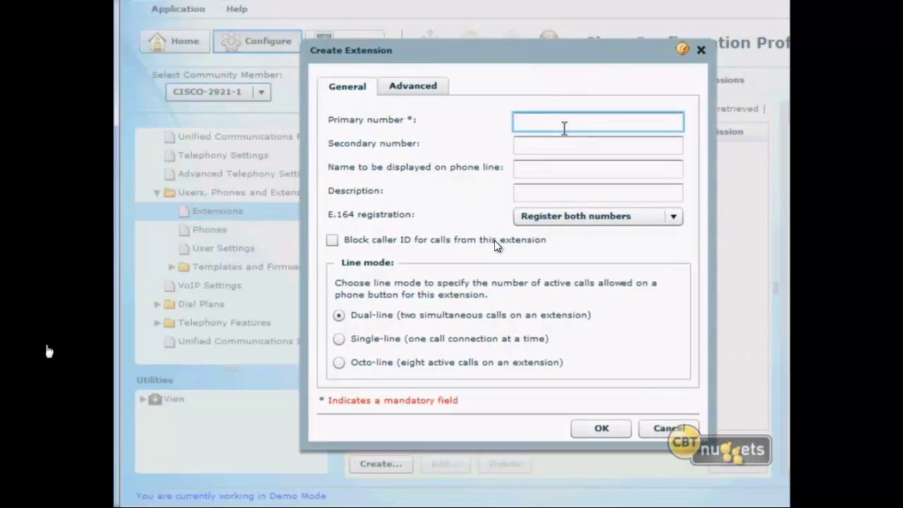
{"action": "type", "text": "1234"}
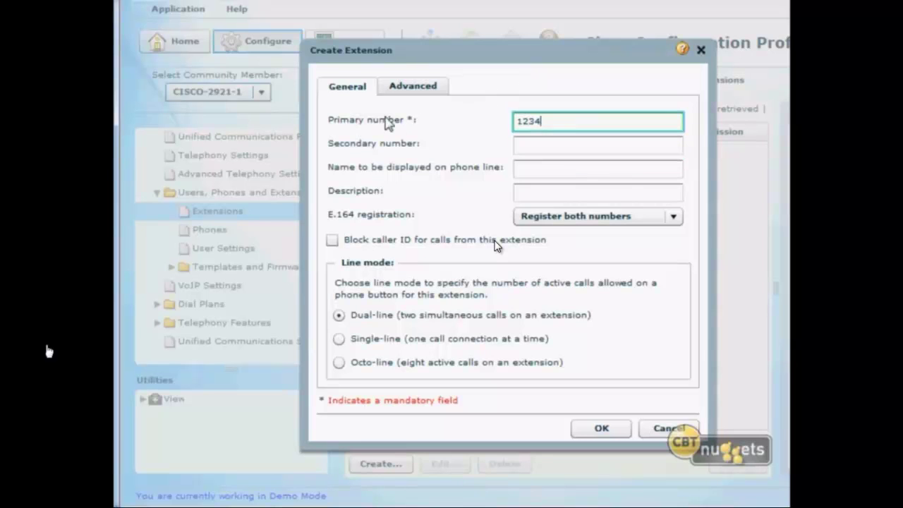
{"action": "left_click", "coordinate": [528, 147]}
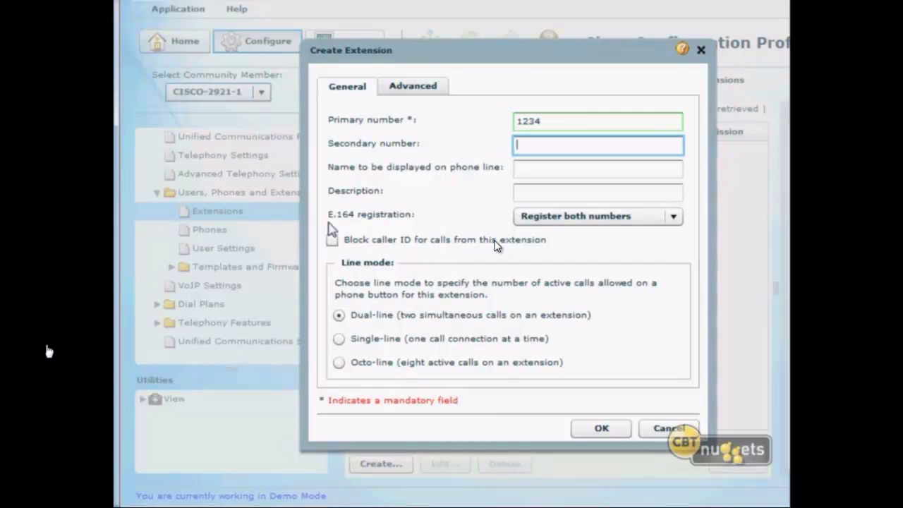
{"action": "type", "text": "602"}
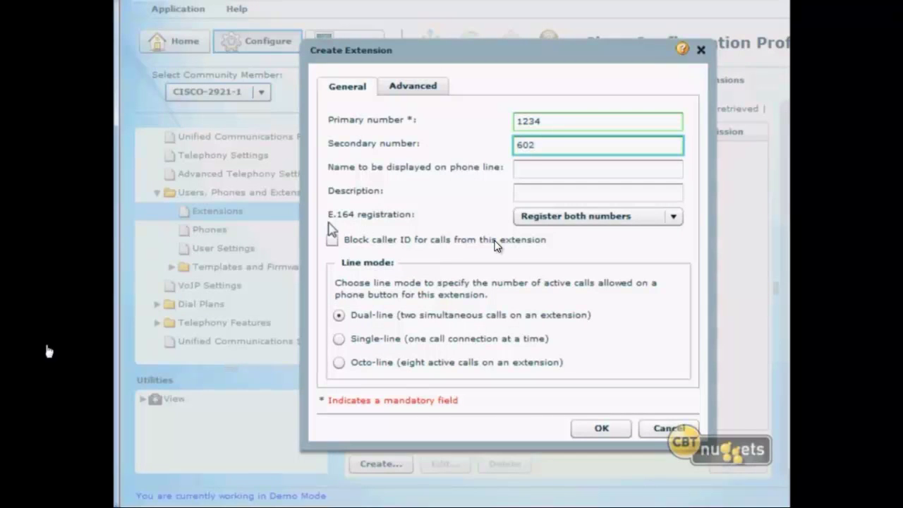
{"action": "type", "text": "55511234"}
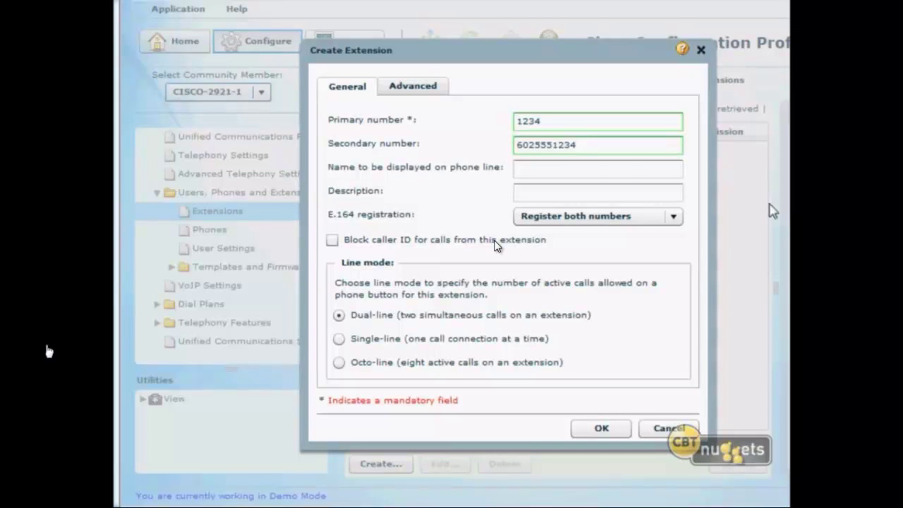
{"action": "left_click", "coordinate": [587, 145]}
{"action": "double_click", "coordinate": [563, 150]}
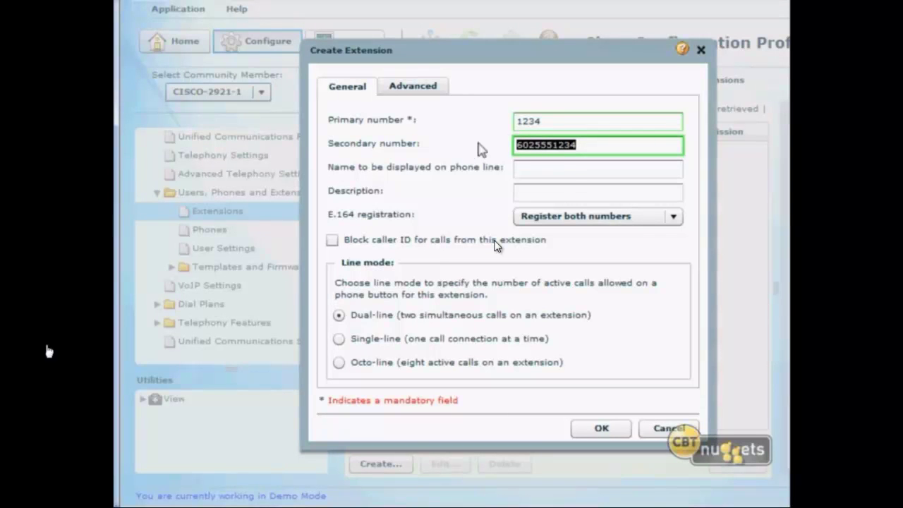
{"action": "left_click", "coordinate": [591, 145]}
{"action": "left_click_drag", "start_coordinate": [554, 144], "coordinate": [584, 146]}
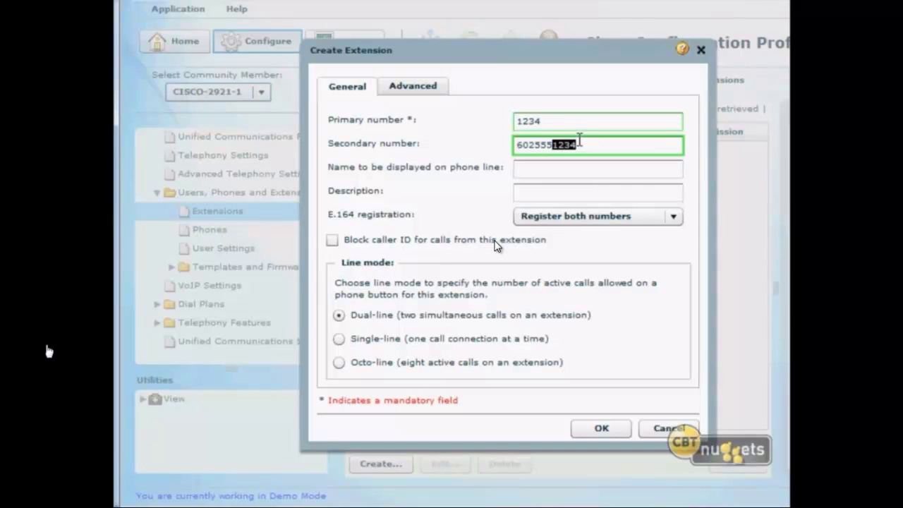
{"action": "left_click", "coordinate": [591, 146]}
{"action": "double_click", "coordinate": [591, 147]}
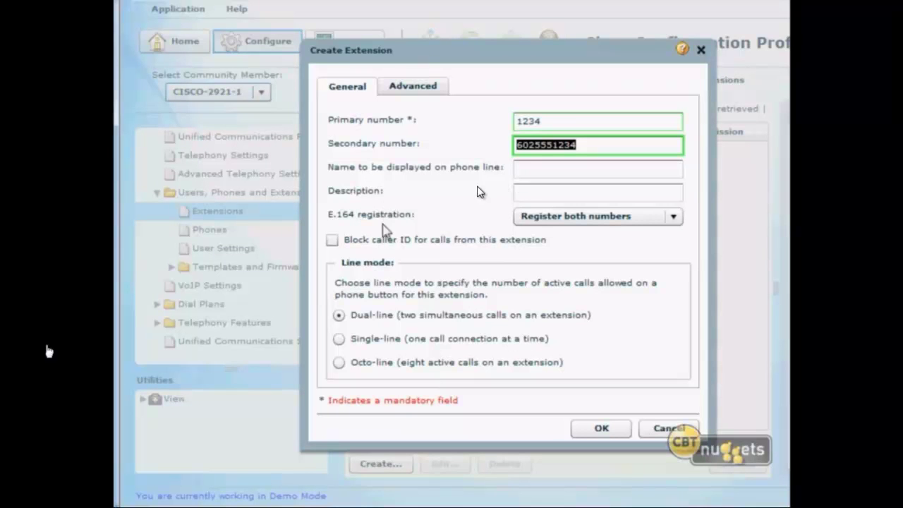
Enter the phone line display name and the description Superhero for extension 1234.
{"action": "left_click", "coordinate": [571, 167]}
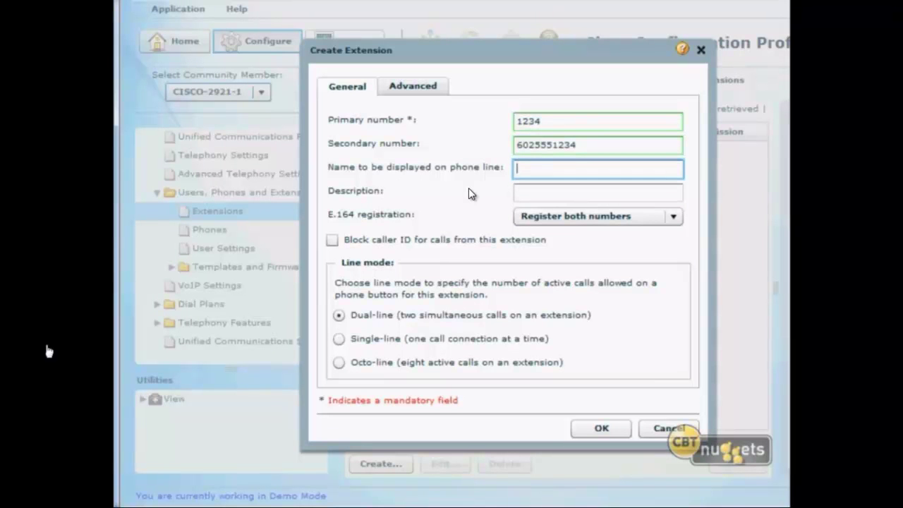
{"action": "type", "text": "Mr. Incredible"}
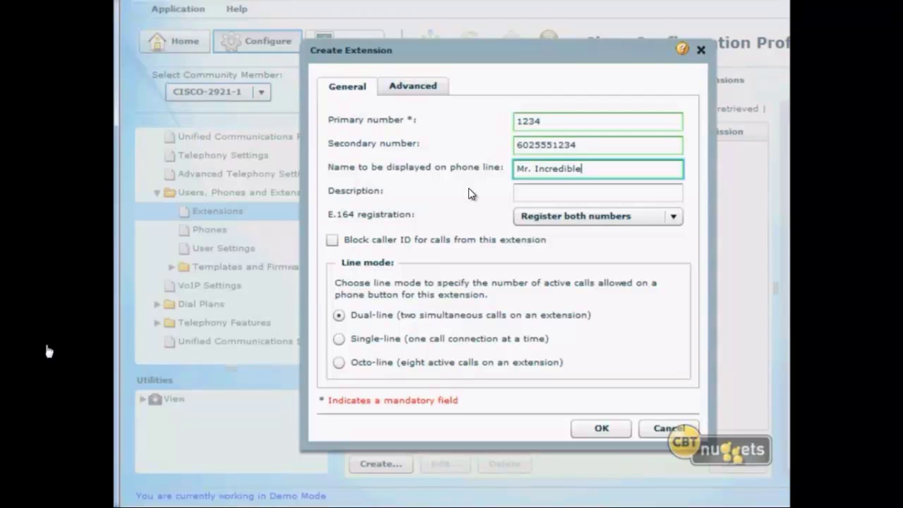
{"action": "key", "text": "Tab"}
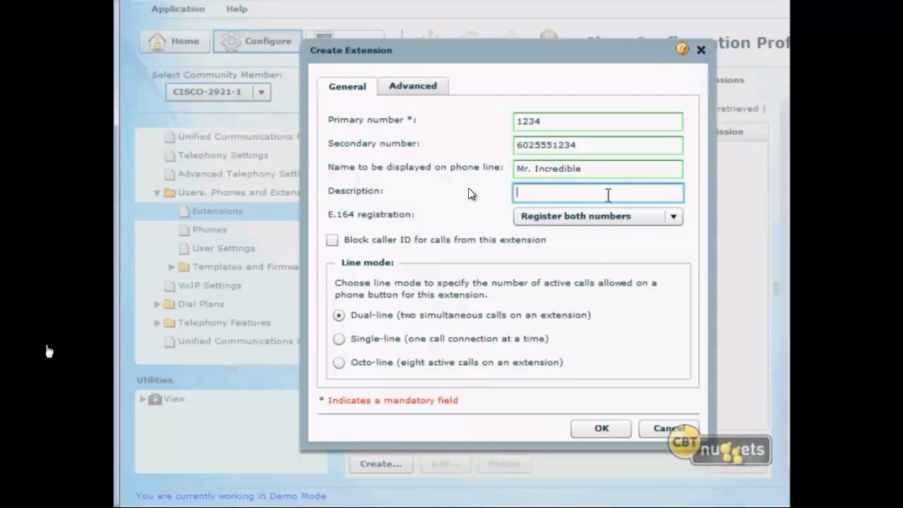
{"action": "type", "text": "Superhero"}
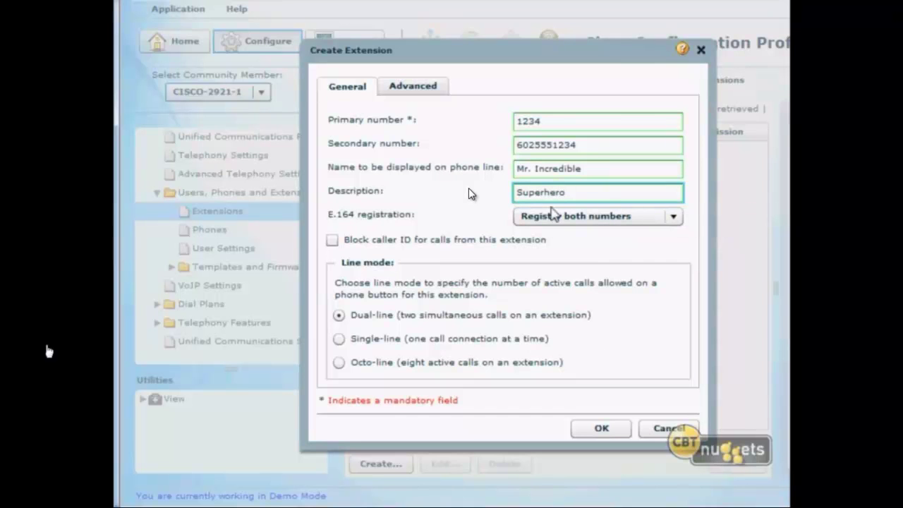
{"action": "left_click", "coordinate": [341, 221]}
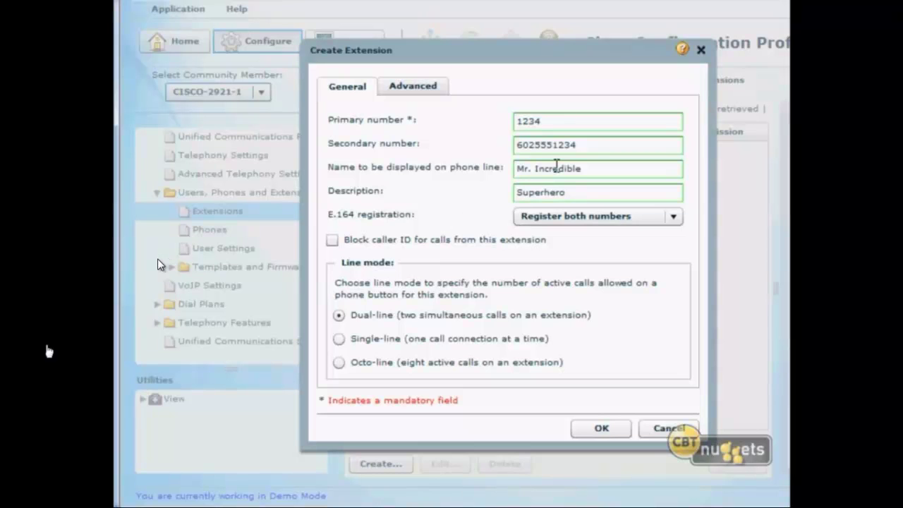
{"action": "left_click", "coordinate": [586, 216]}
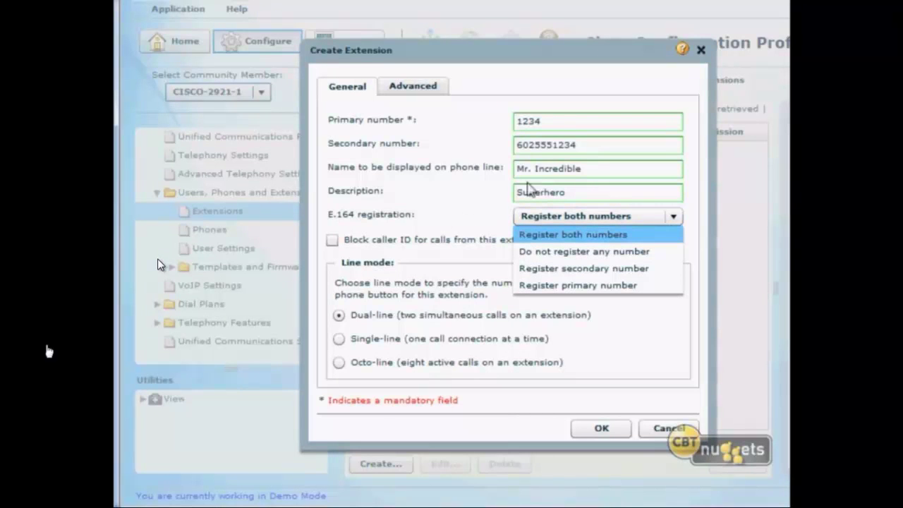
{"action": "double_click", "coordinate": [560, 121]}
{"action": "left_click", "coordinate": [559, 145]}
{"action": "double_click", "coordinate": [559, 144]}
{"action": "left_click", "coordinate": [645, 216]}
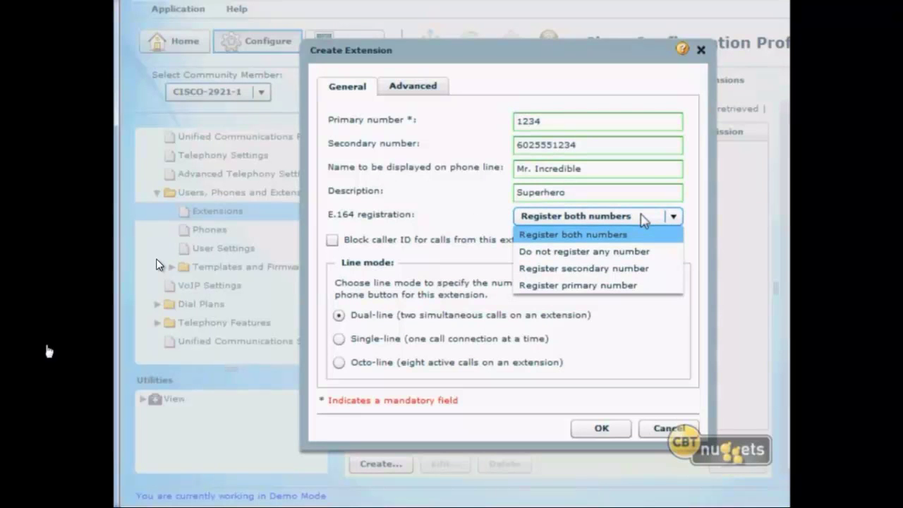
{"action": "left_click", "coordinate": [583, 268]}
{"action": "left_click", "coordinate": [562, 121]}
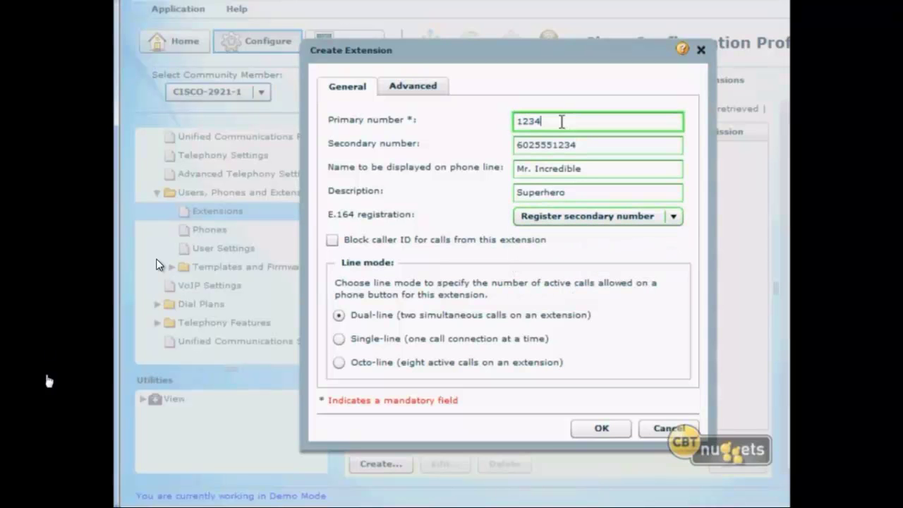
{"action": "double_click", "coordinate": [580, 145]}
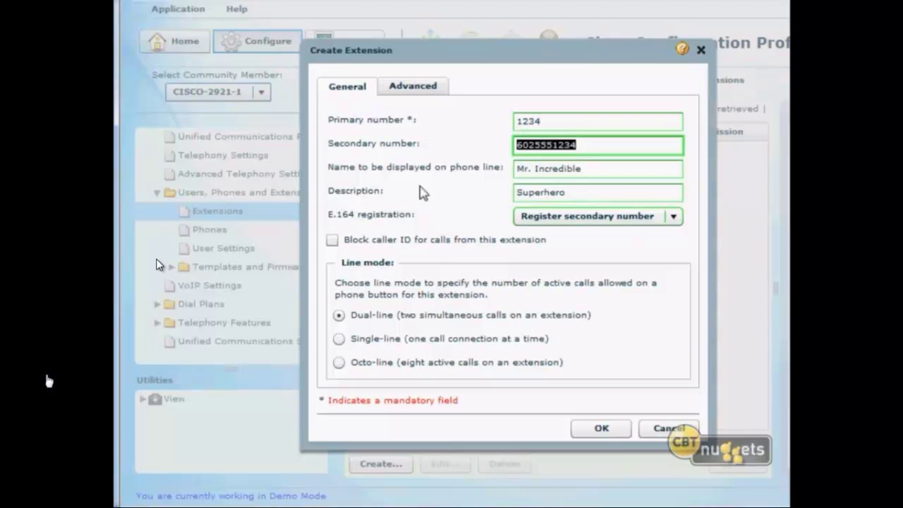
{"action": "left_click", "coordinate": [642, 216]}
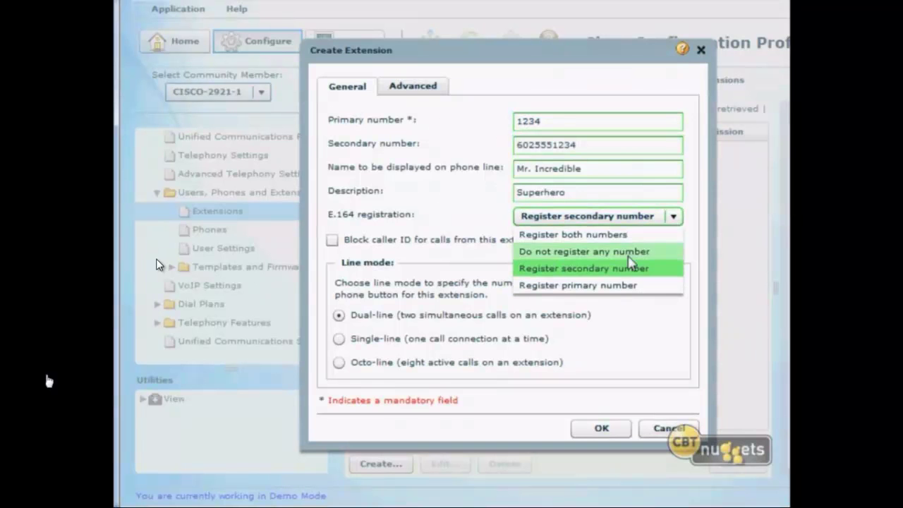
{"action": "left_click", "coordinate": [629, 234]}
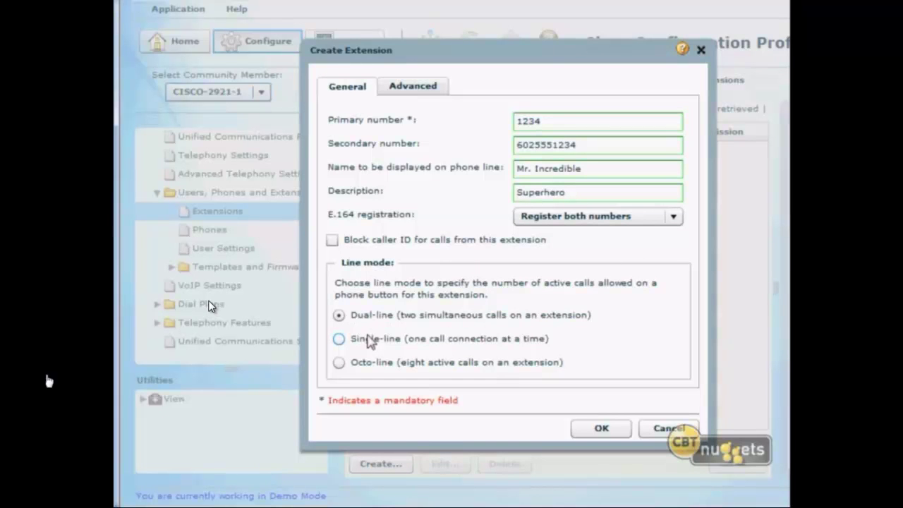
{"action": "left_click", "coordinate": [371, 365]}
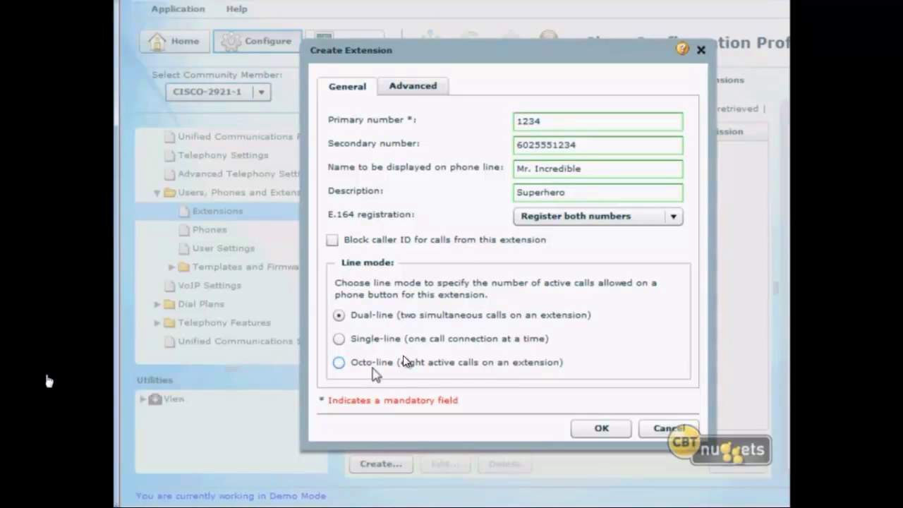
{"action": "left_click", "coordinate": [375, 319]}
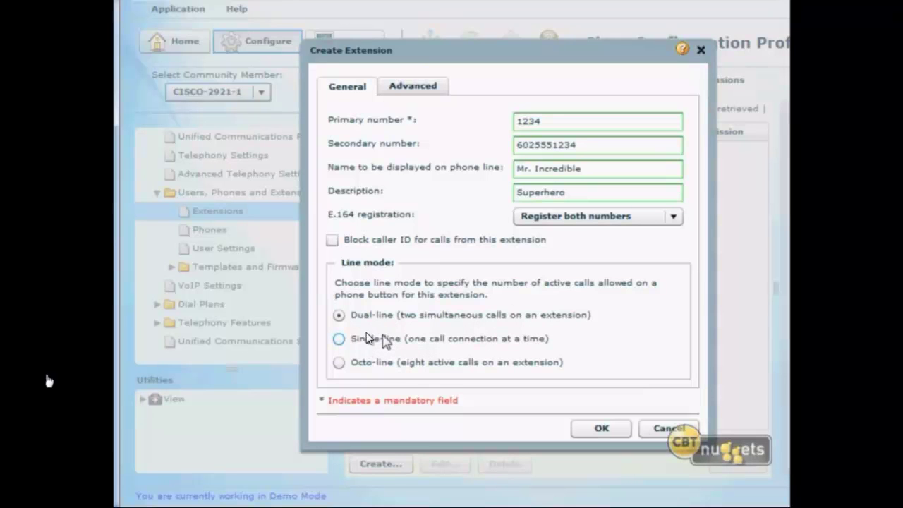
{"action": "left_click", "coordinate": [385, 340]}
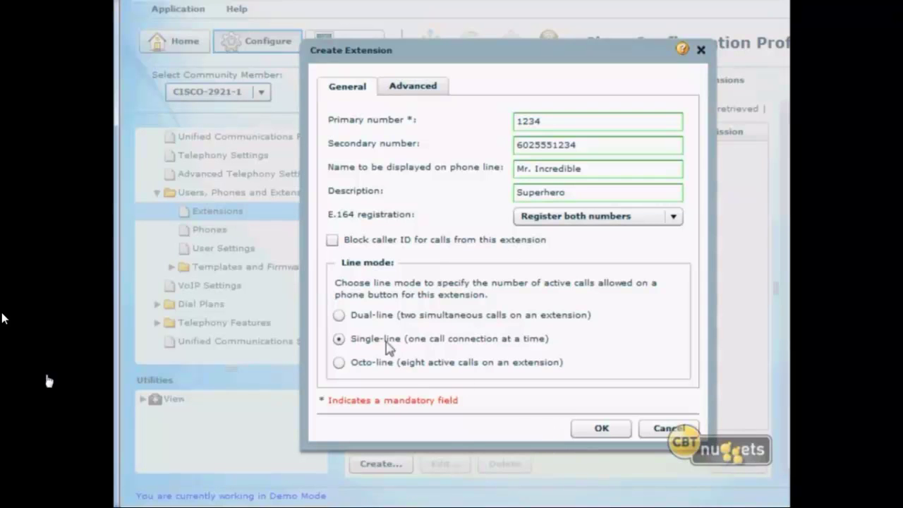
{"action": "left_click", "coordinate": [338, 317]}
{"action": "left_click", "coordinate": [381, 368]}
Keep Dual-line mode, review the Advanced settings, and save extension 1234.
{"action": "left_click", "coordinate": [340, 316]}
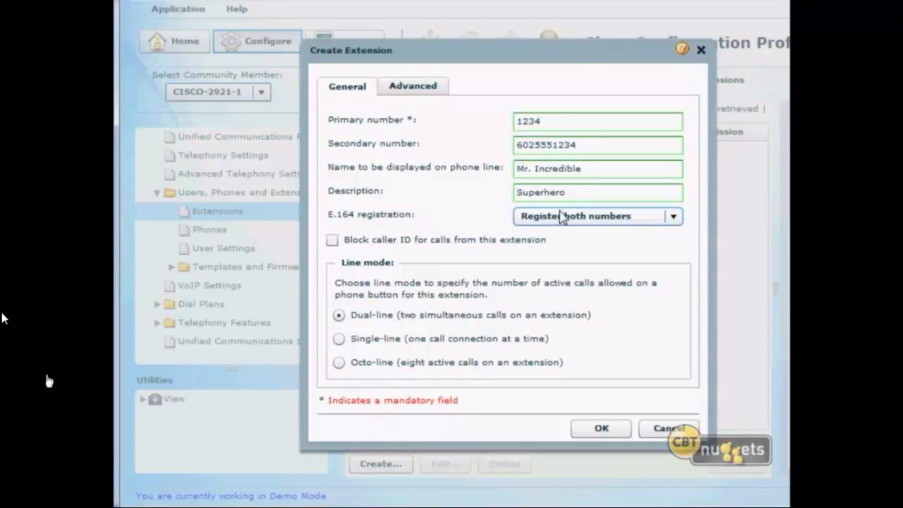
{"action": "left_click", "coordinate": [427, 87]}
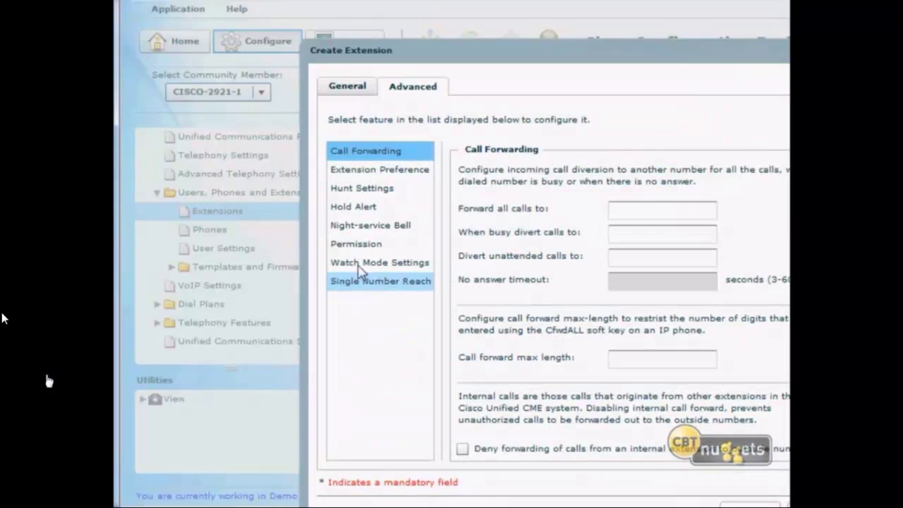
{"action": "left_click", "coordinate": [344, 91]}
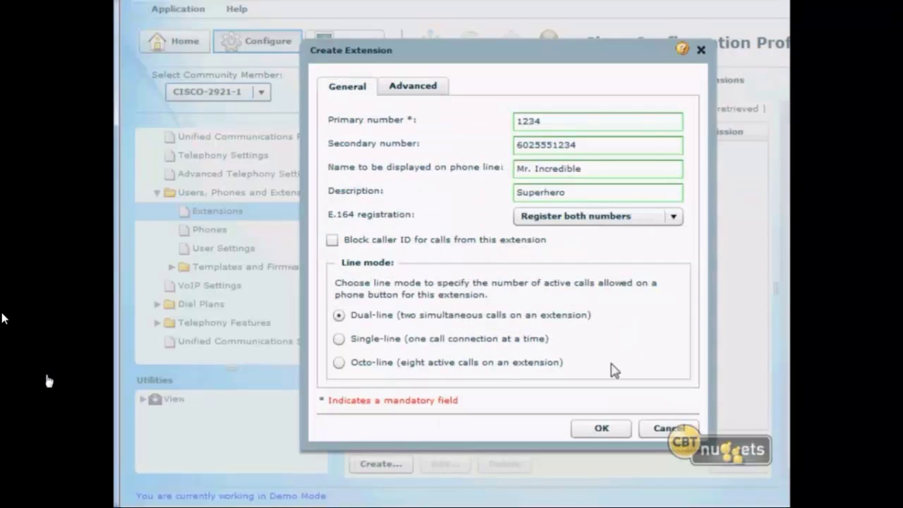
{"action": "left_click", "coordinate": [599, 431]}
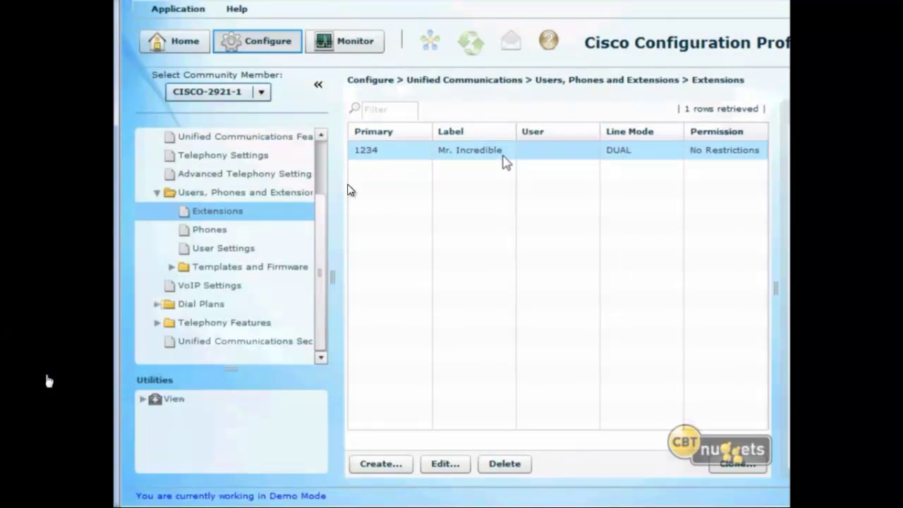
Start a new user in User Settings and fill in the user ID, first name and last name.
{"action": "left_click", "coordinate": [373, 149]}
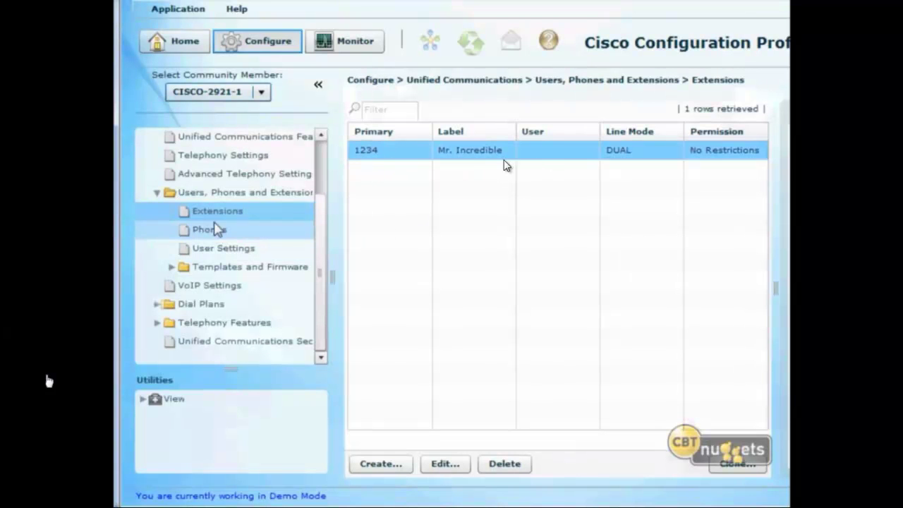
{"action": "left_click", "coordinate": [232, 232]}
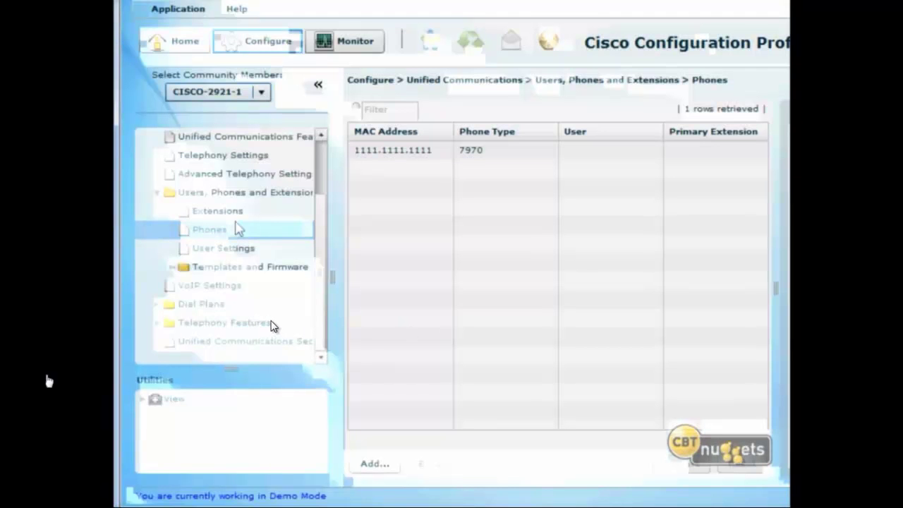
{"action": "left_click", "coordinate": [232, 248]}
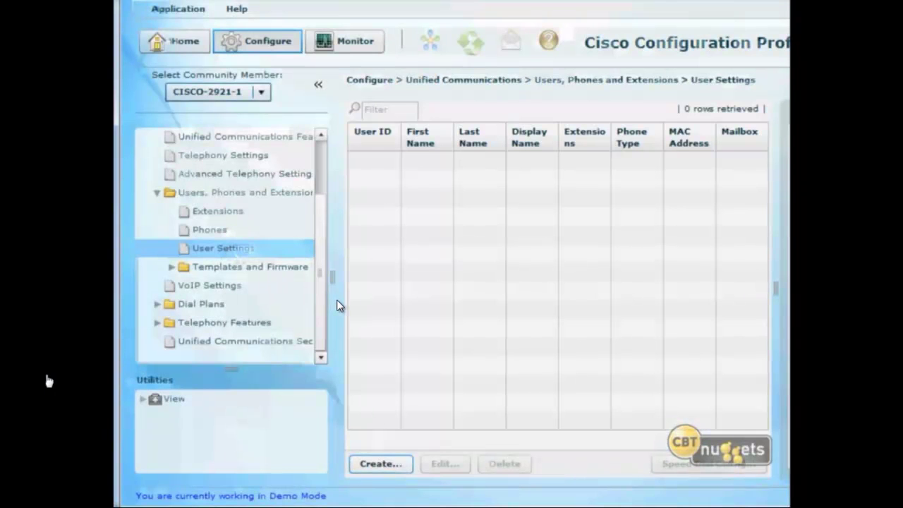
{"action": "left_click", "coordinate": [381, 464]}
{"action": "type", "text": "Mri"}
{"action": "key", "text": "BackSpace"}
{"action": "key", "text": "Tab"}
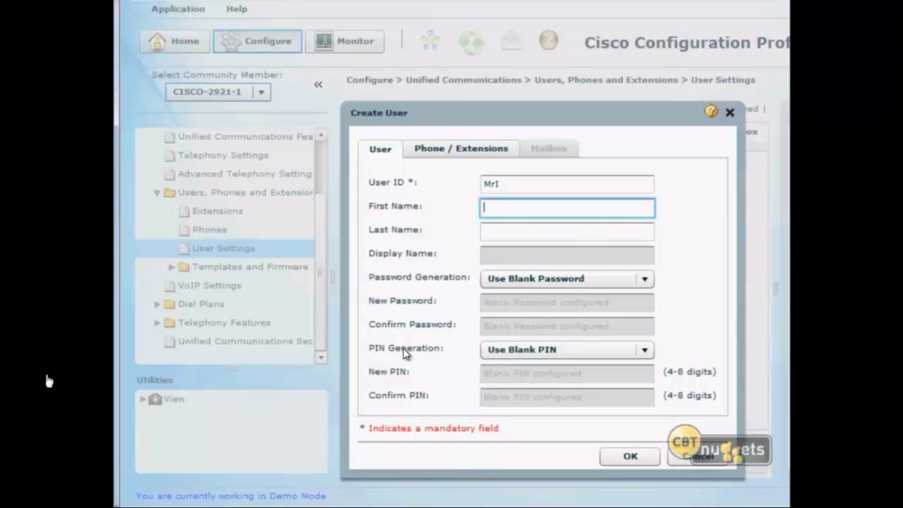
{"action": "type", "text": "Bob"}
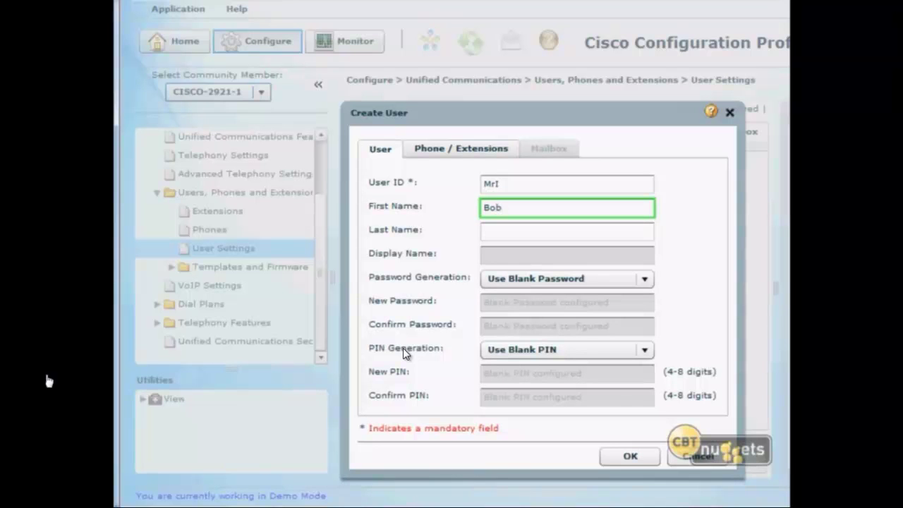
{"action": "key", "text": "Tab"}
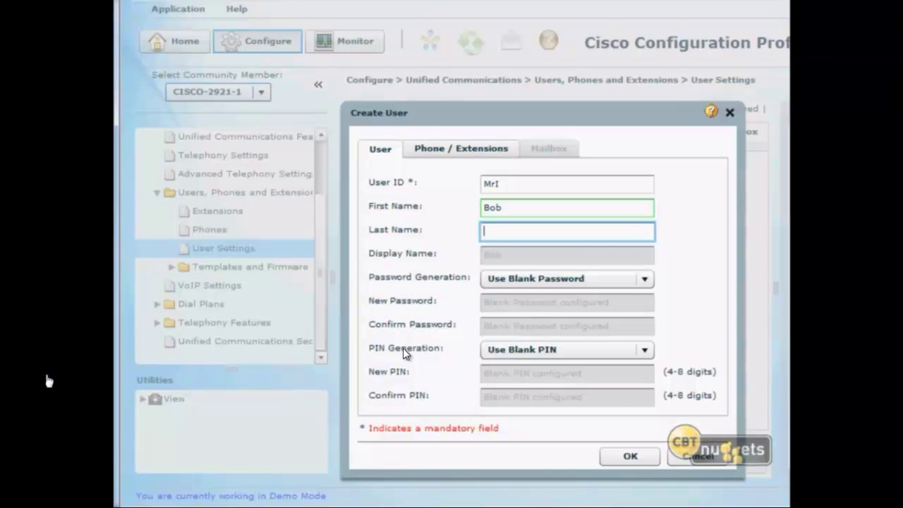
{"action": "type", "text": "In"}
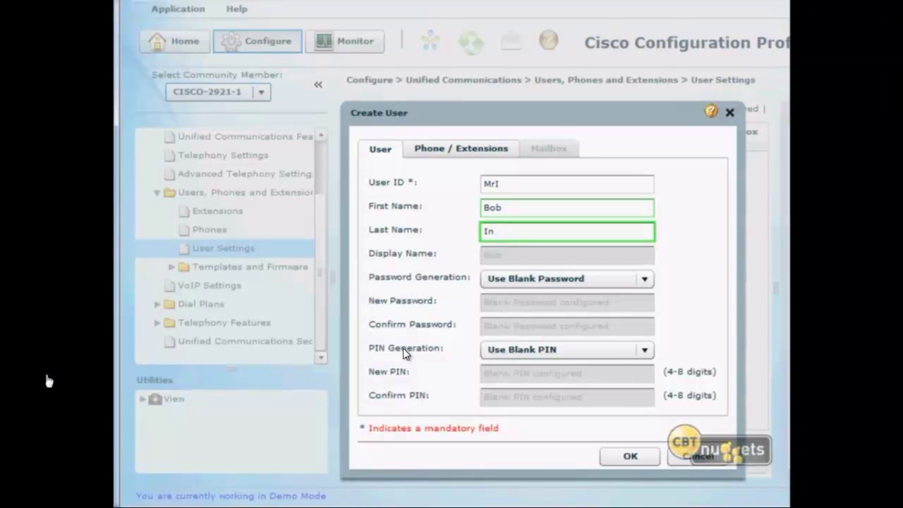
{"action": "key", "text": "Tab"}
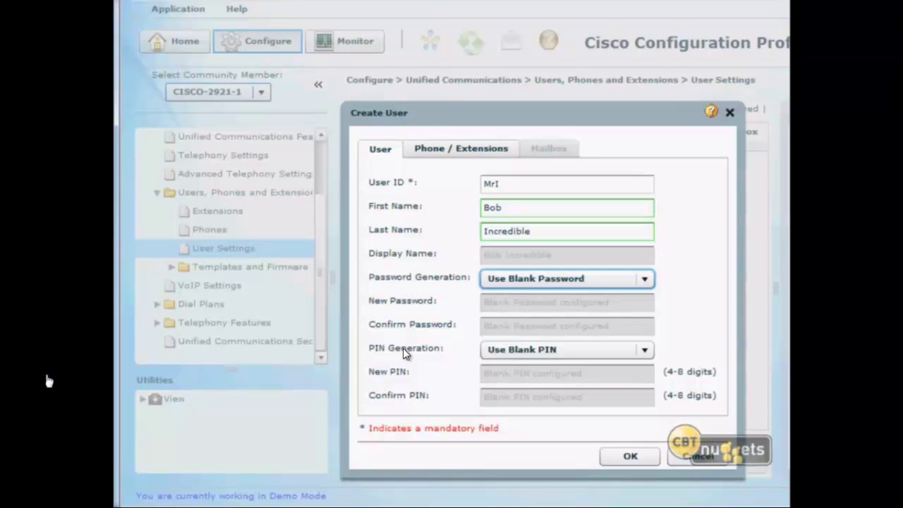
Choose Use Custom Password Below and enter the password twice to confirm it.
{"action": "left_click", "coordinate": [571, 282]}
{"action": "left_click", "coordinate": [582, 314]}
{"action": "left_click", "coordinate": [532, 301]}
{"action": "type", "text": "p"}
{"action": "type", "text": "**"}
{"action": "left_click", "coordinate": [524, 328]}
{"action": "type", "text": "*"}
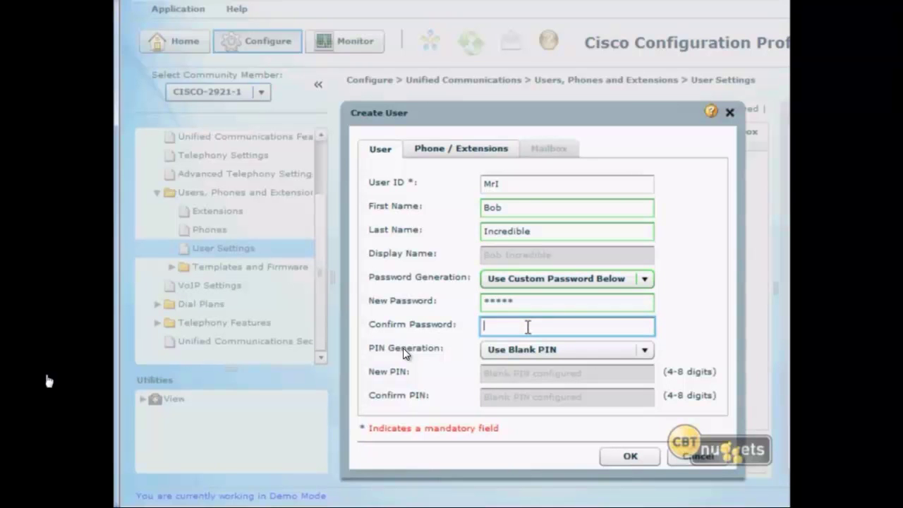
{"action": "type", "text": "**"}
{"action": "key", "text": "BackSpace"}
{"action": "key", "text": "BackSpace"}
{"action": "key", "text": "BackSpace"}
{"action": "type", "text": "*"}
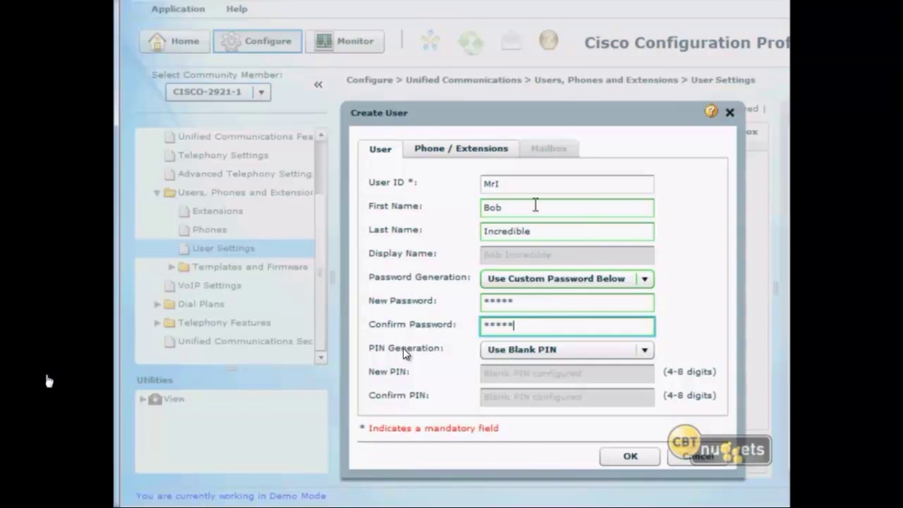
{"action": "left_click", "coordinate": [439, 152]}
Assign phone 1111.1111.1111 (7970) to the user on phone line 1.
{"action": "left_click_drag", "start_coordinate": [445, 123], "coordinate": [292, 25]}
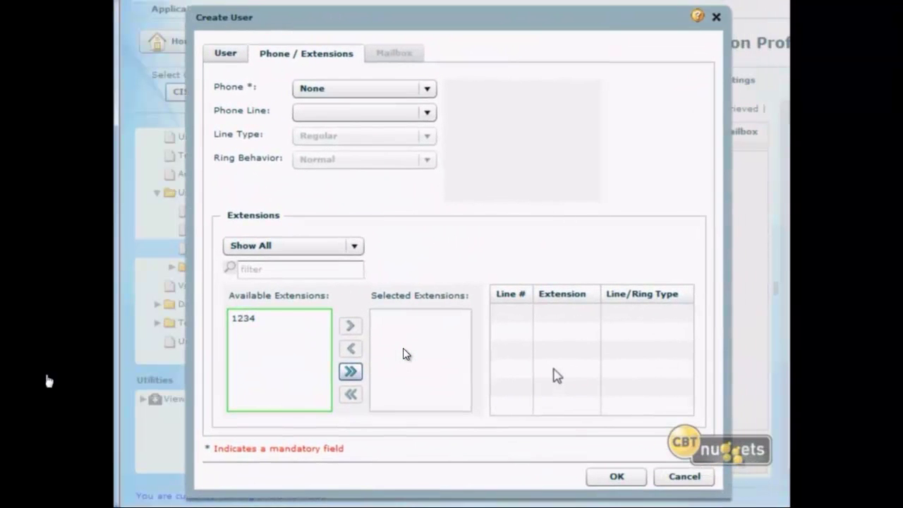
{"action": "left_click", "coordinate": [402, 89]}
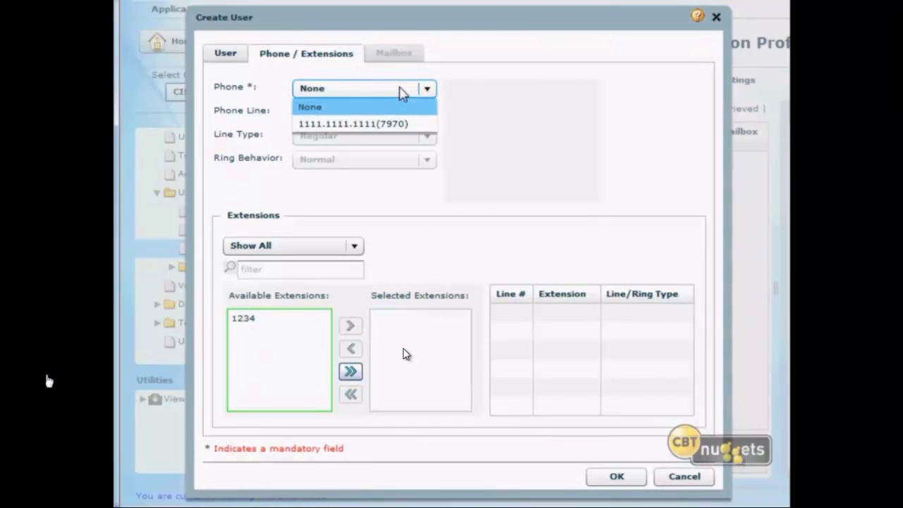
{"action": "left_click", "coordinate": [402, 125]}
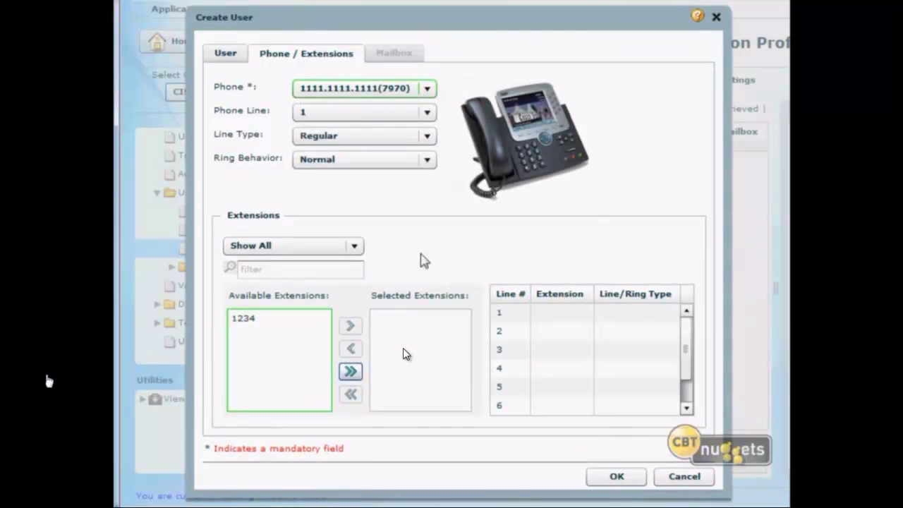
{"action": "left_click", "coordinate": [431, 113]}
{"action": "scroll", "coordinate": [428, 151], "scroll_direction": "down", "scroll_amount": 1}
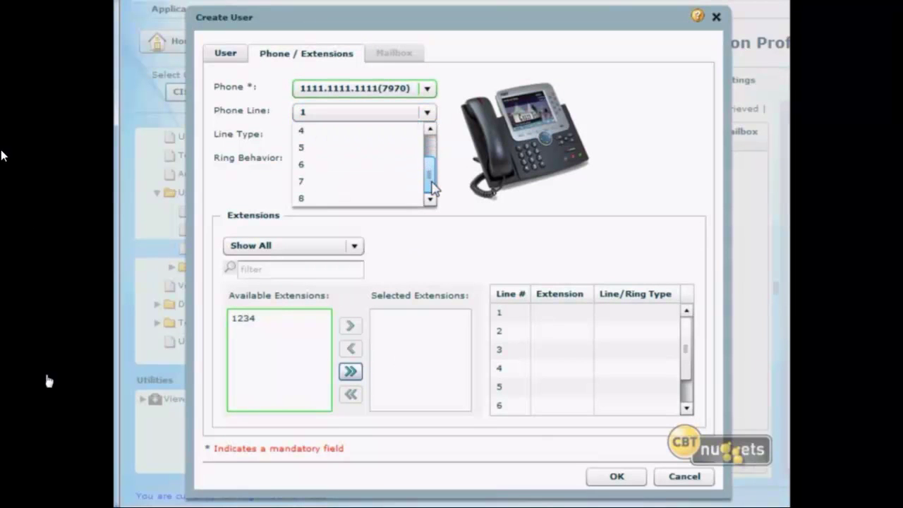
{"action": "left_click_drag", "start_coordinate": [433, 166], "coordinate": [432, 141]}
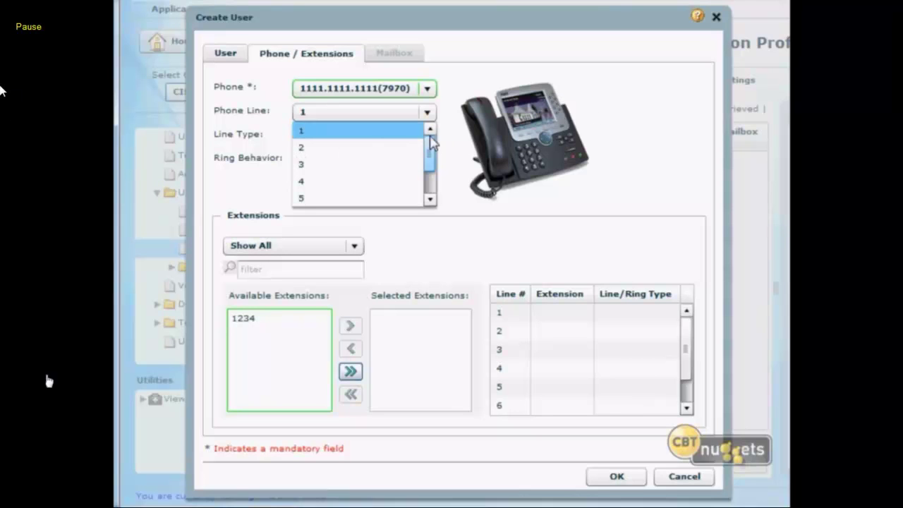
{"action": "left_click", "coordinate": [468, 212]}
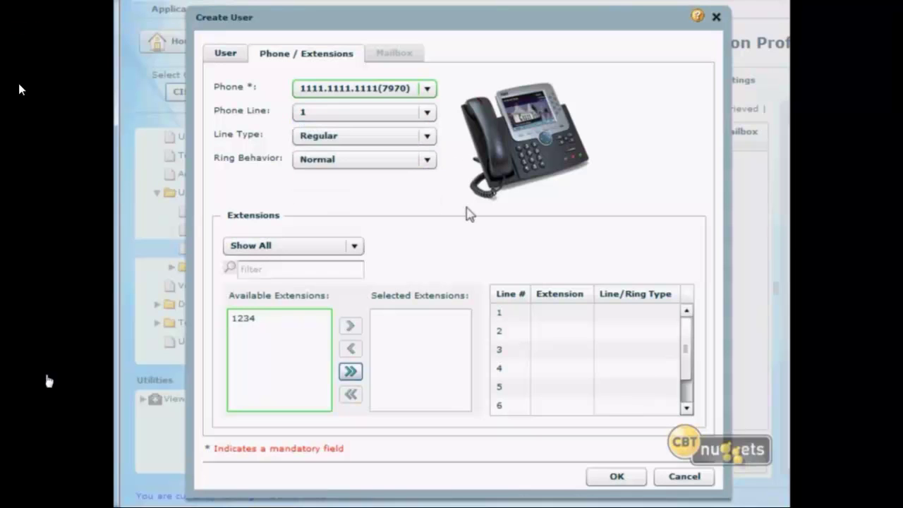
Keep Regular line type and Normal ring, and add extension 1234 to Selected Extensions.
{"action": "left_click", "coordinate": [424, 138]}
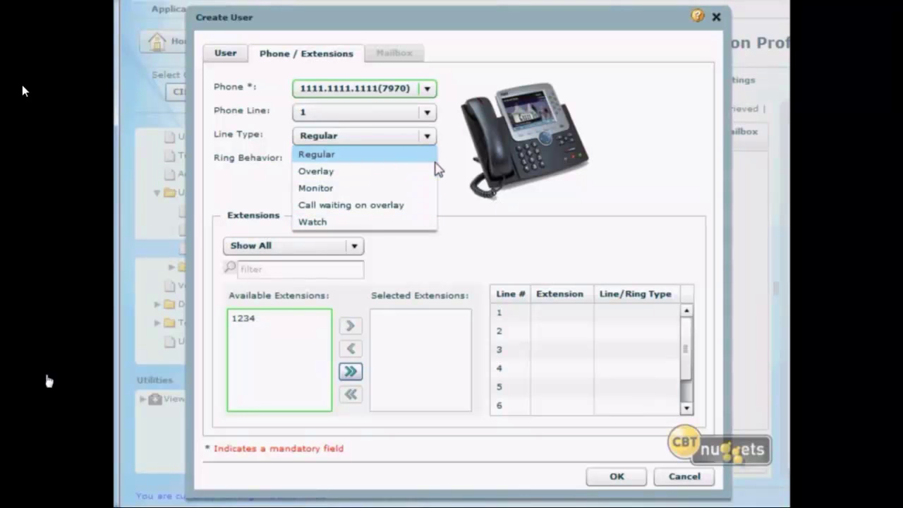
{"action": "left_click", "coordinate": [332, 175]}
{"action": "left_click", "coordinate": [335, 138]}
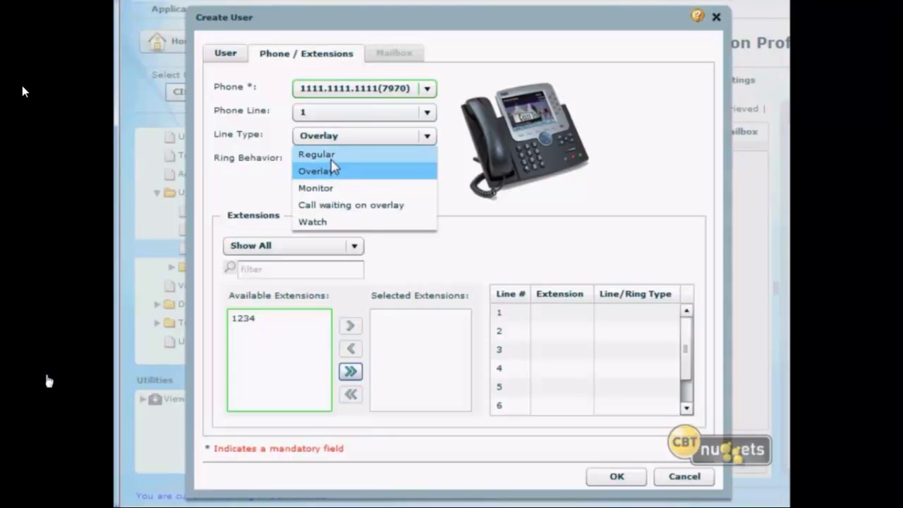
{"action": "left_click", "coordinate": [332, 157]}
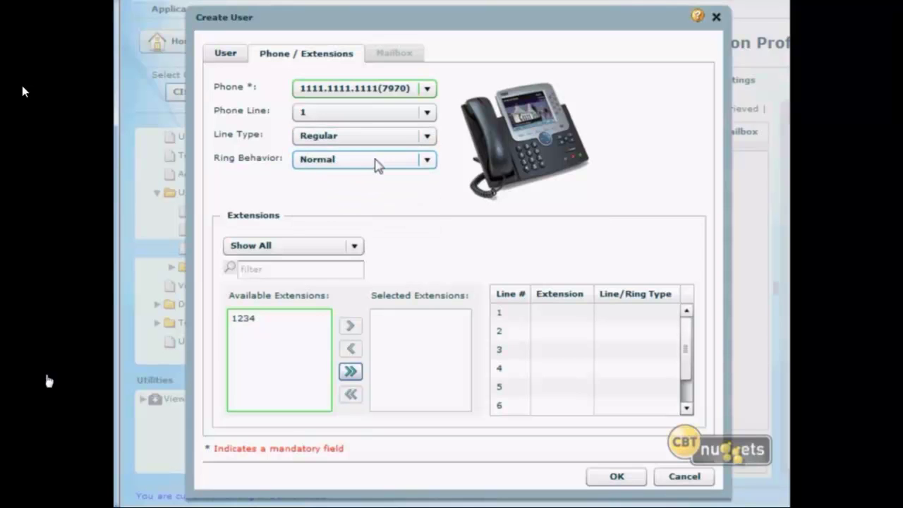
{"action": "left_click", "coordinate": [375, 163]}
{"action": "left_click", "coordinate": [376, 165]}
{"action": "left_click", "coordinate": [259, 325]}
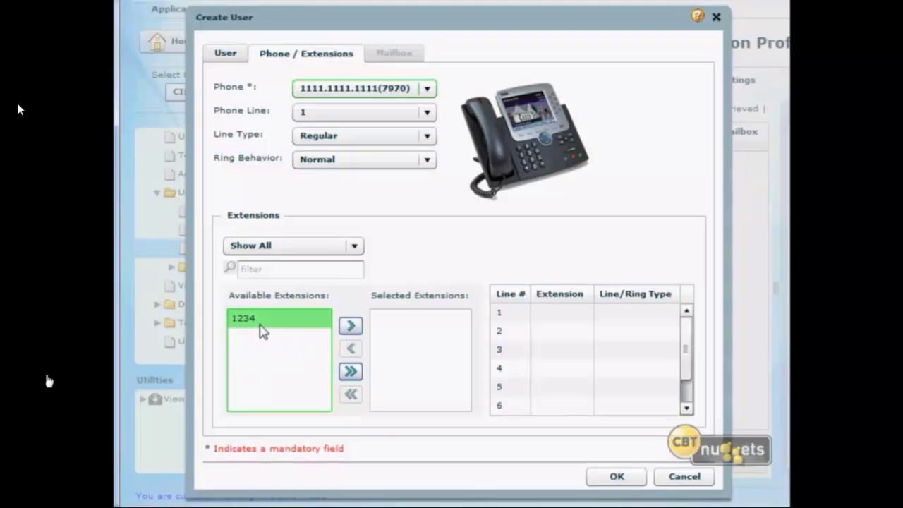
{"action": "left_click", "coordinate": [351, 326]}
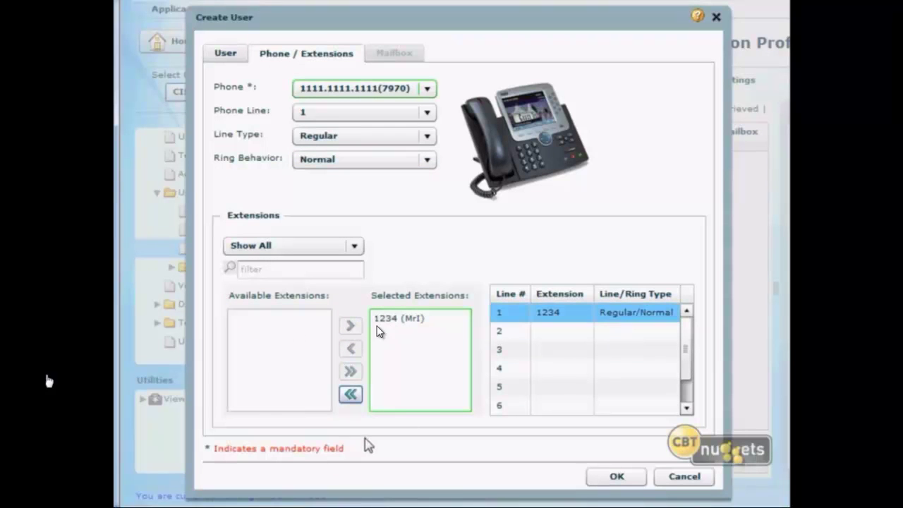
Keep extension 1234 on phone line 1 and submit the new user.
{"action": "key", "text": "Pause"}
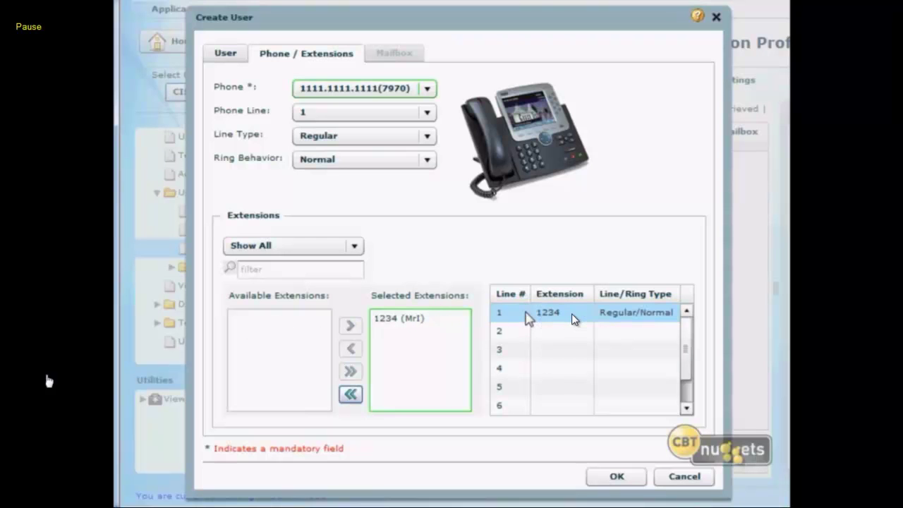
{"action": "left_click_drag", "start_coordinate": [529, 319], "coordinate": [530, 350]}
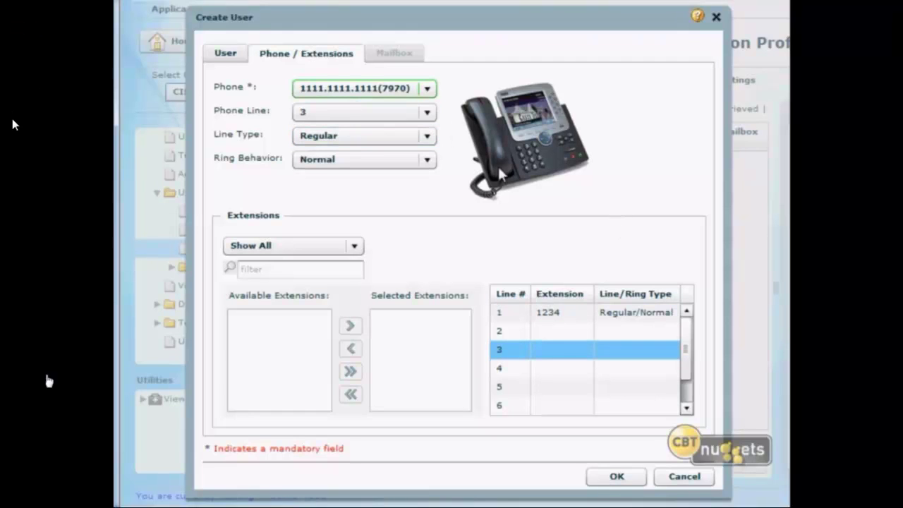
{"action": "left_click", "coordinate": [427, 112]}
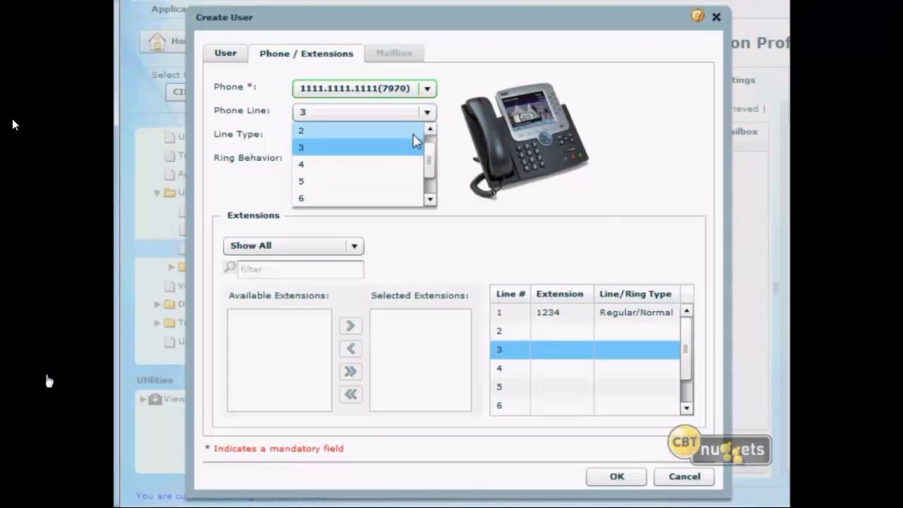
{"action": "left_click", "coordinate": [429, 129]}
{"action": "left_click", "coordinate": [413, 131]}
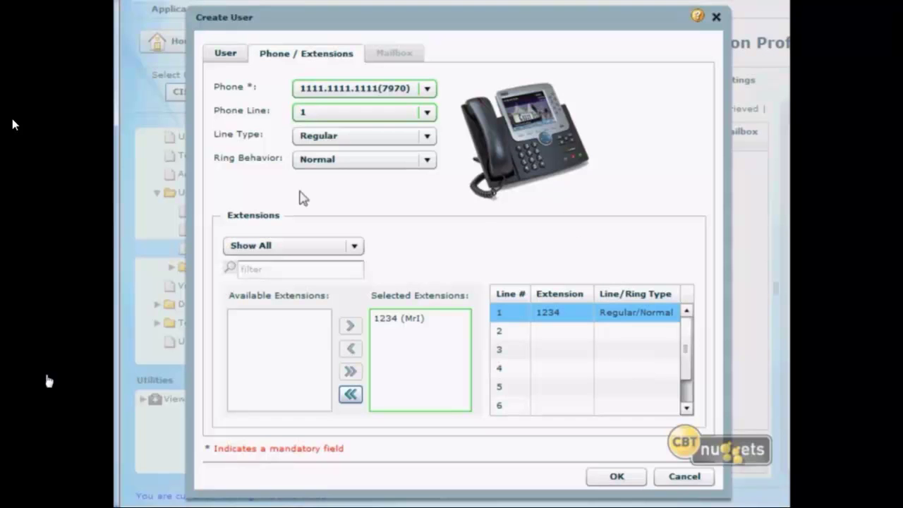
{"action": "left_click", "coordinate": [618, 481]}
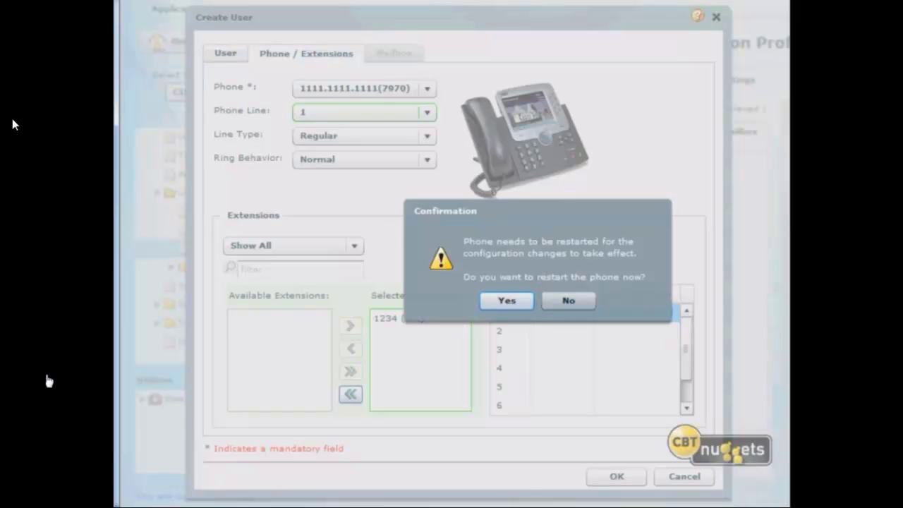
Restart the phone, then confirm the user shows a 7970 phone with extension 1234.
{"action": "left_click", "coordinate": [510, 303]}
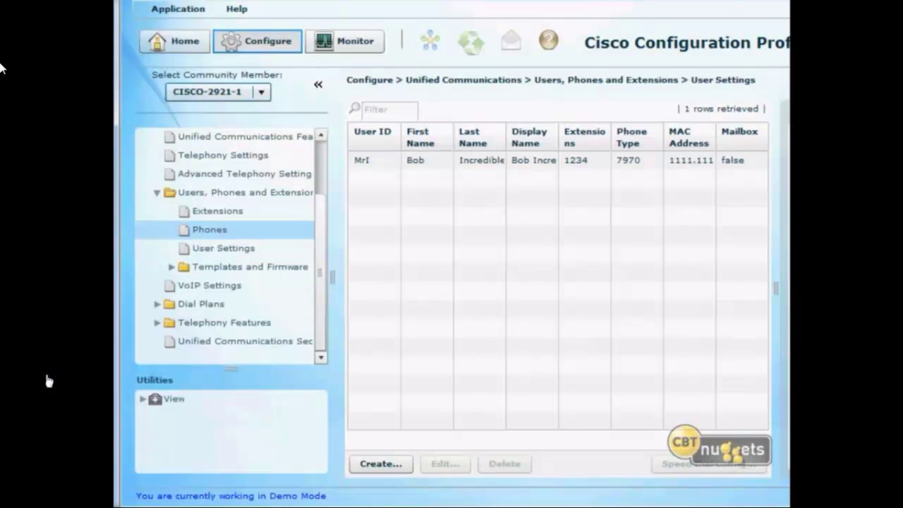
{"action": "left_click", "coordinate": [235, 229]}
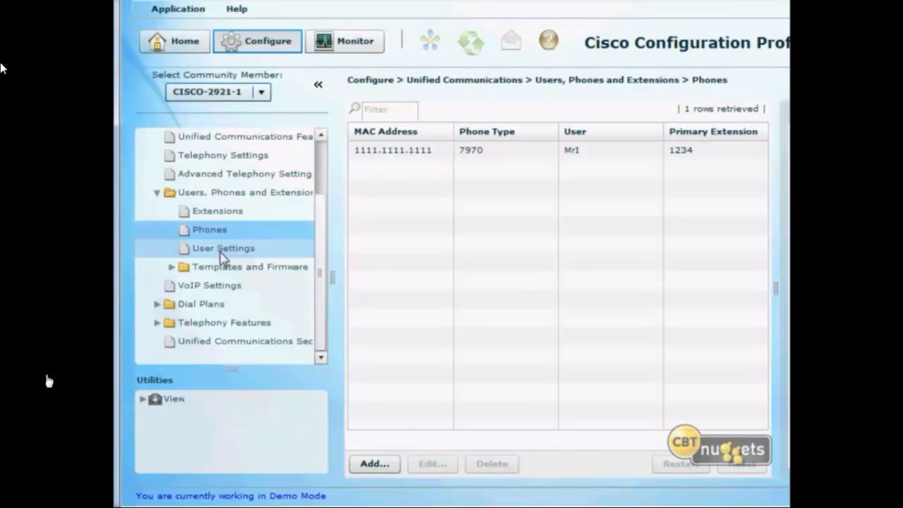
{"action": "left_click", "coordinate": [222, 248]}
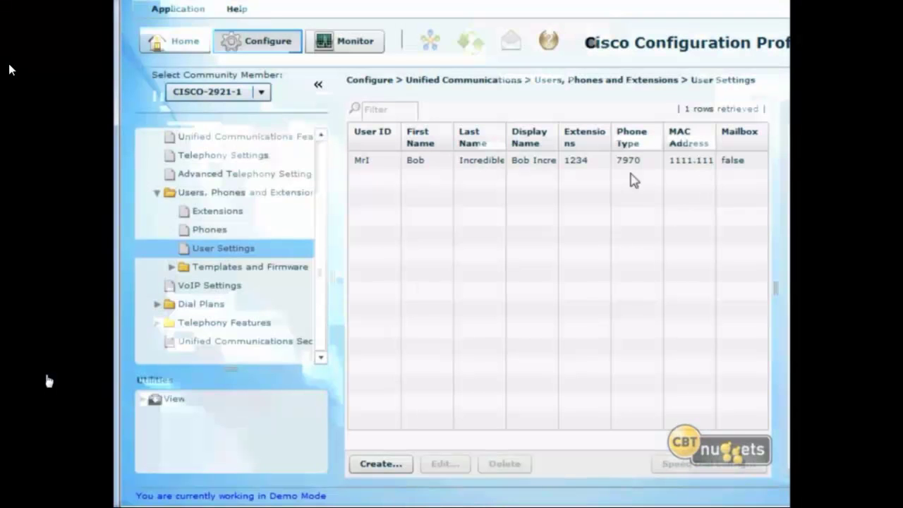
{"action": "left_click", "coordinate": [631, 168]}
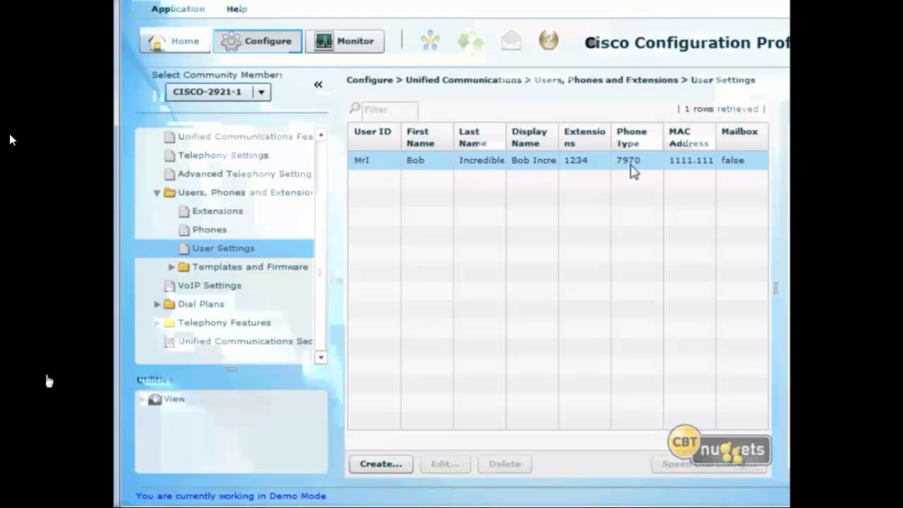
{"action": "left_click", "coordinate": [632, 175]}
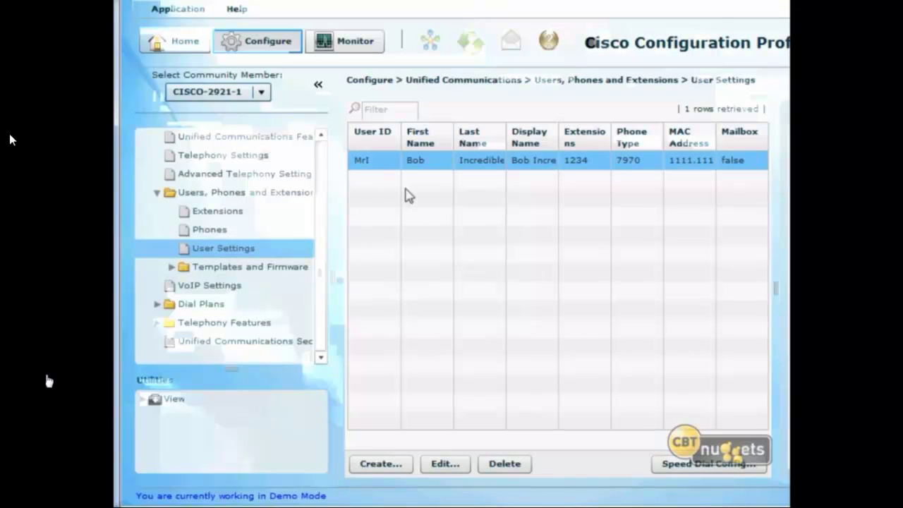
Create extension 1235 with its 10-digit secondary number and a phone-line display name.
{"action": "left_click", "coordinate": [264, 210]}
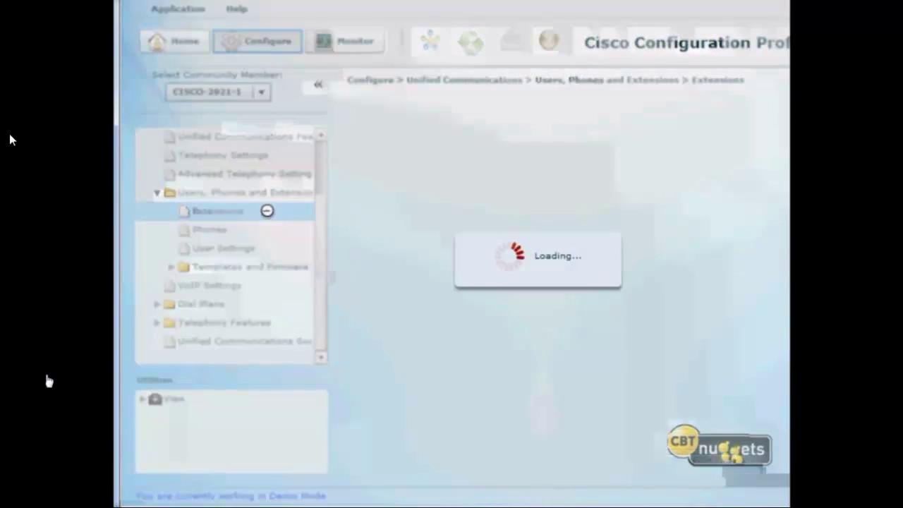
{"action": "left_click", "coordinate": [393, 468]}
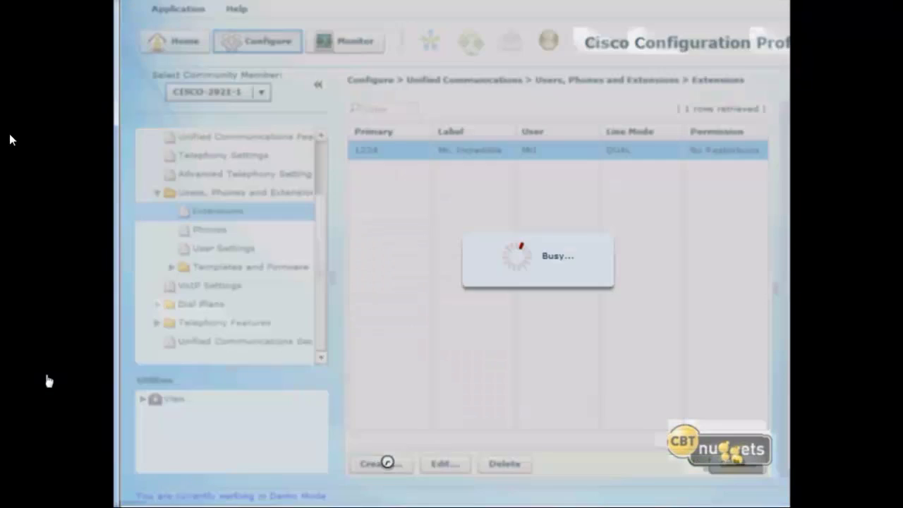
{"action": "left_click", "coordinate": [583, 168]}
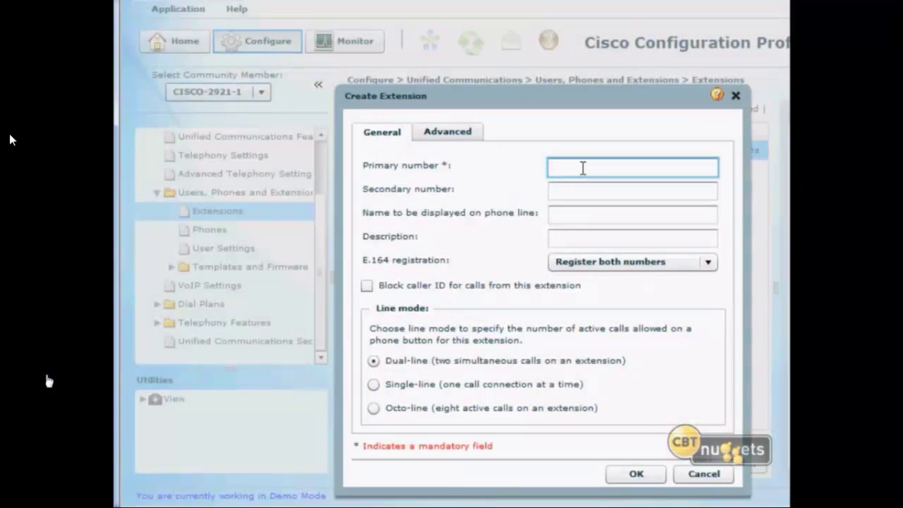
{"action": "type", "text": "12345"}
{"action": "key", "text": "BackSpace"}
{"action": "key", "text": "BackSpace"}
{"action": "type", "text": "5"}
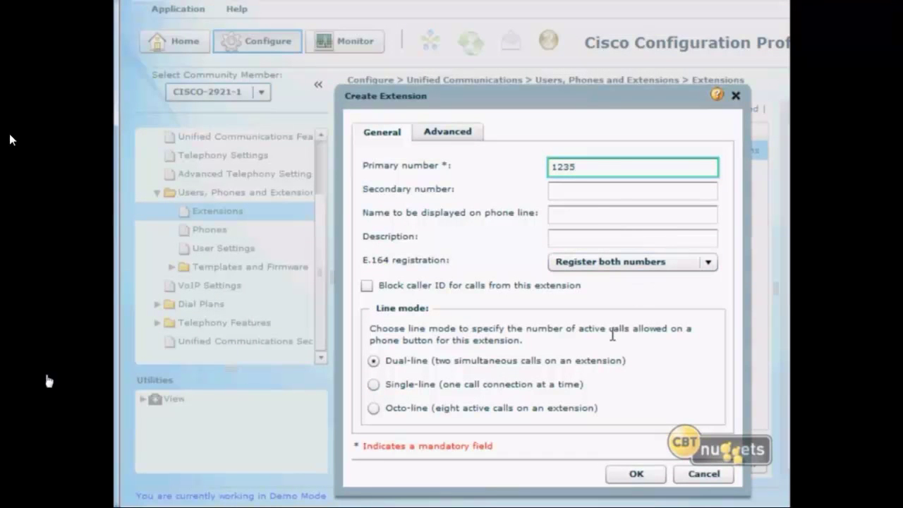
{"action": "left_click", "coordinate": [588, 190]}
{"action": "type", "text": "60"}
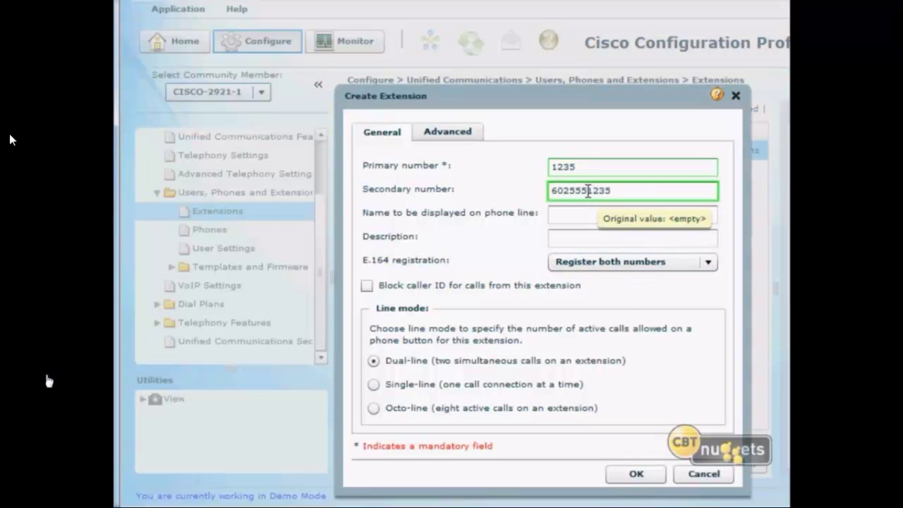
{"action": "type", "text": "25551235"}
{"action": "left_click", "coordinate": [578, 216]}
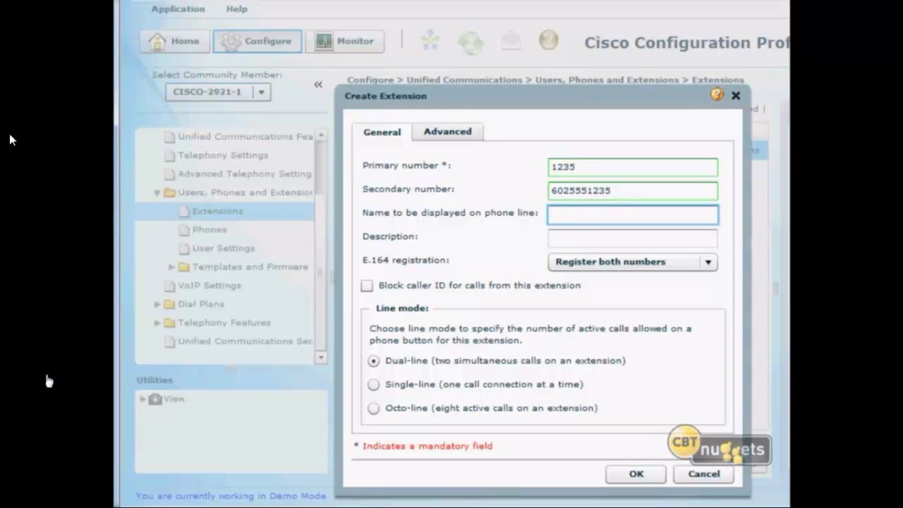
{"action": "type", "text": "Elastic Girl"}
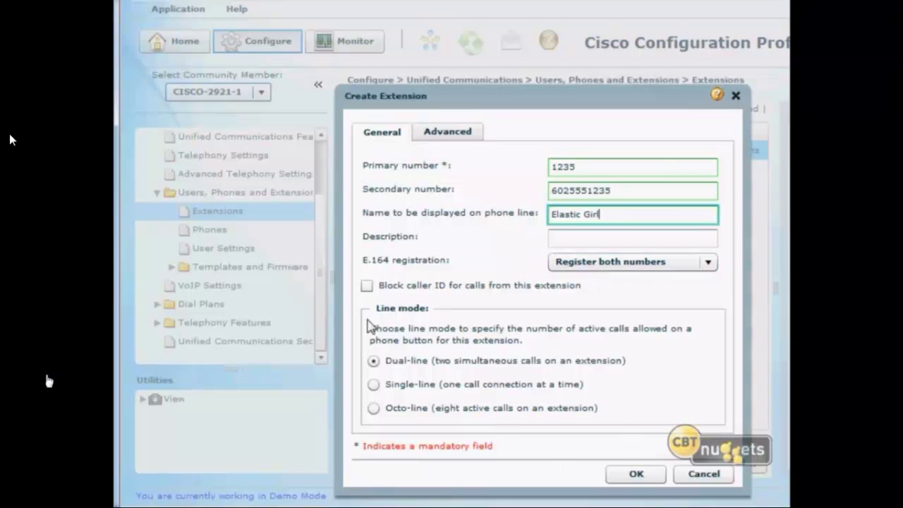
{"action": "left_click", "coordinate": [630, 475]}
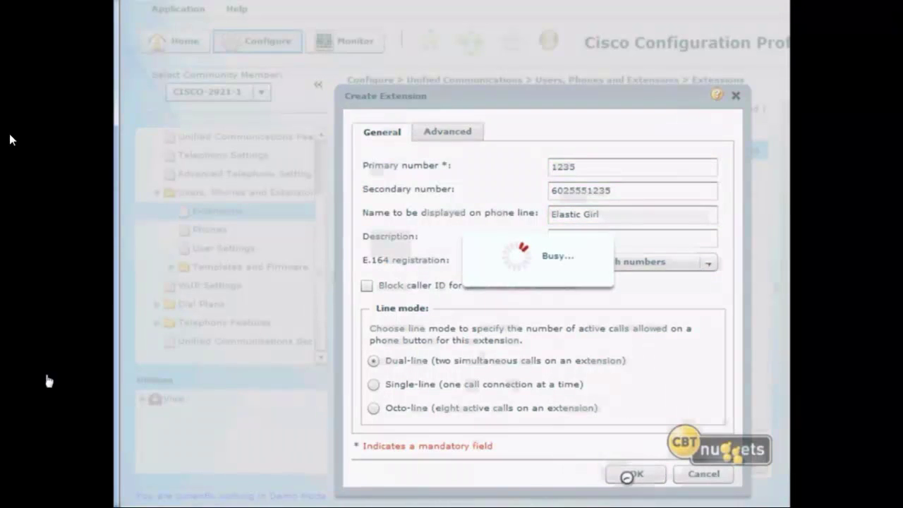
{"action": "left_click", "coordinate": [421, 174]}
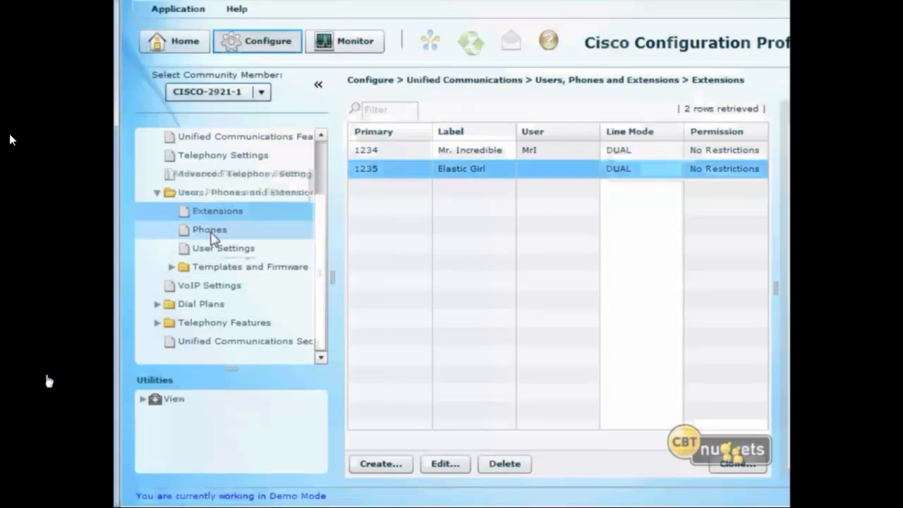
Add a 7961 phone with MAC 1111.1111.2222 and dismiss the firmware notice.
{"action": "left_click", "coordinate": [211, 233]}
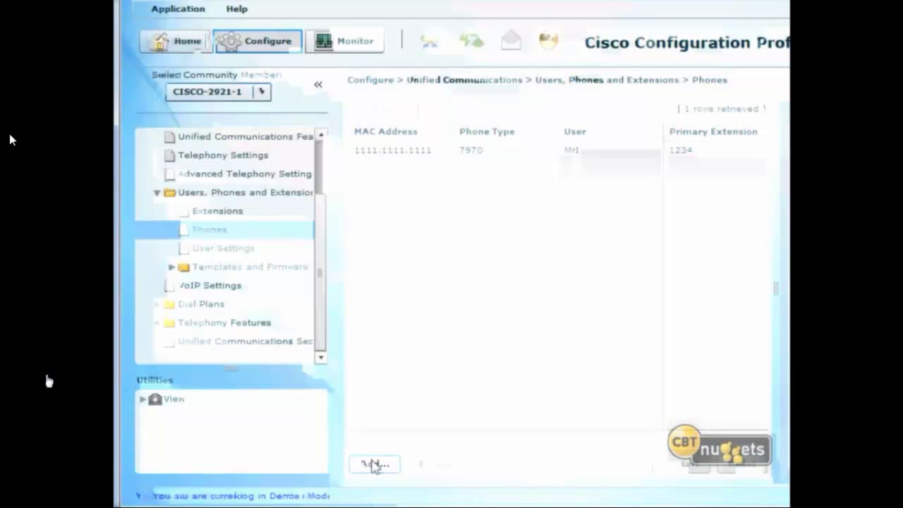
{"action": "left_click", "coordinate": [374, 464]}
{"action": "left_click", "coordinate": [599, 99]}
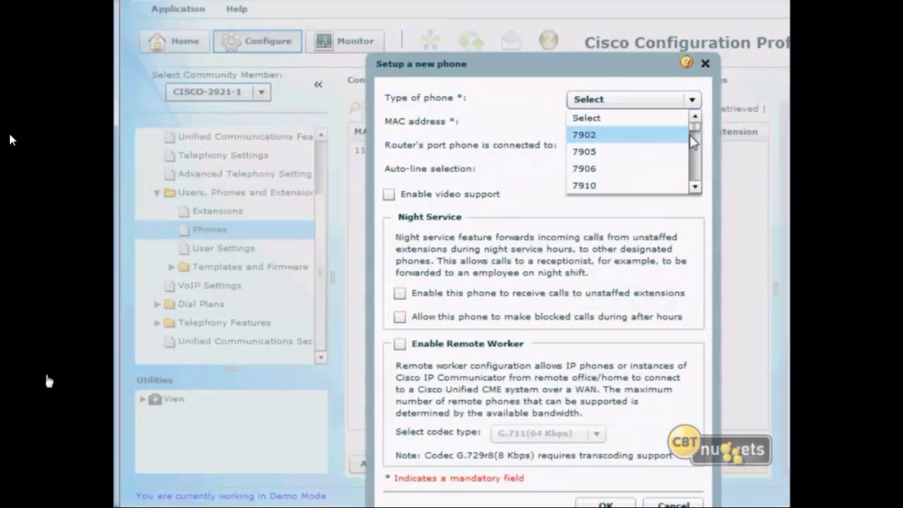
{"action": "left_click_drag", "start_coordinate": [693, 142], "coordinate": [694, 153]}
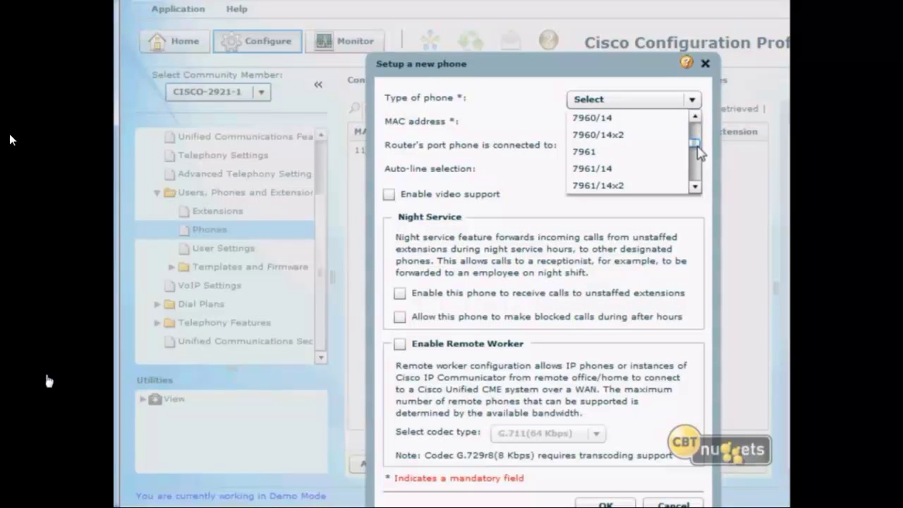
{"action": "left_click", "coordinate": [612, 154]}
{"action": "left_click", "coordinate": [576, 123]}
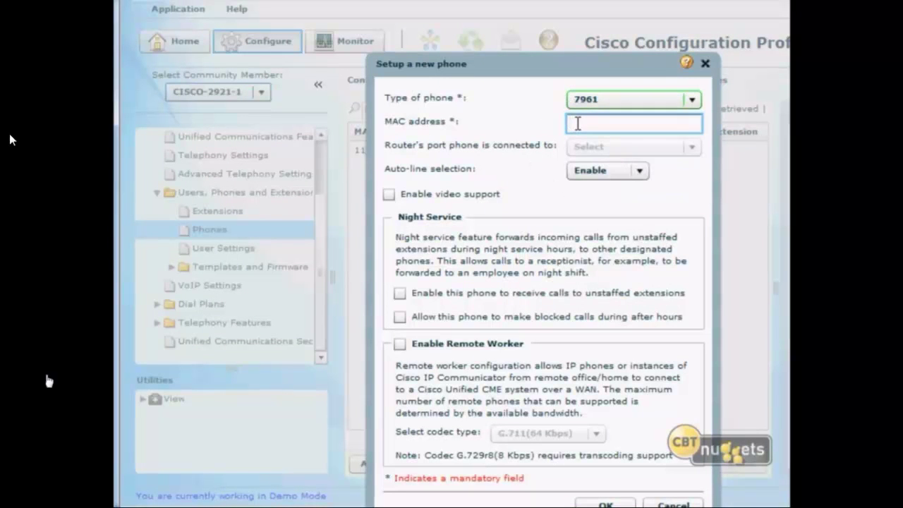
{"action": "type", "text": "1111.1111.2222"}
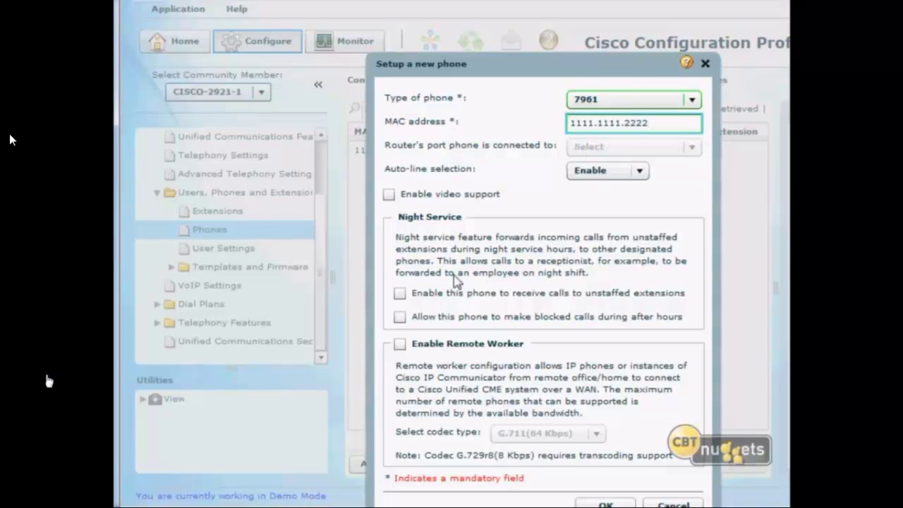
{"action": "left_click", "coordinate": [605, 504]}
{"action": "left_click", "coordinate": [536, 306]}
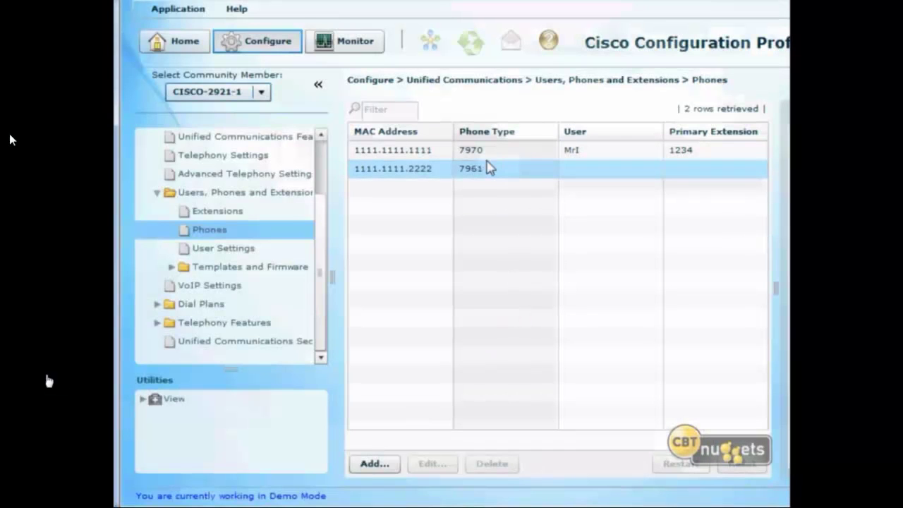
Create a second user with user ID, first name and last name filled in.
{"action": "left_click", "coordinate": [244, 250]}
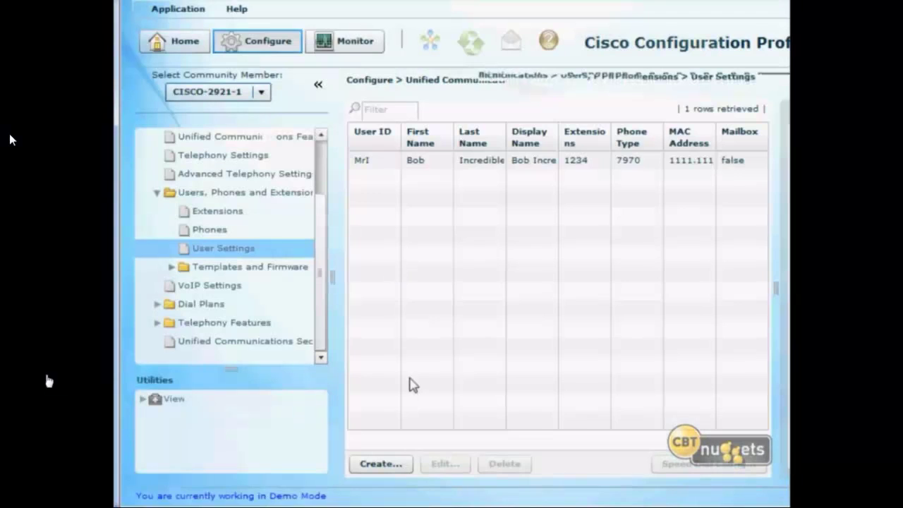
{"action": "left_click", "coordinate": [394, 468]}
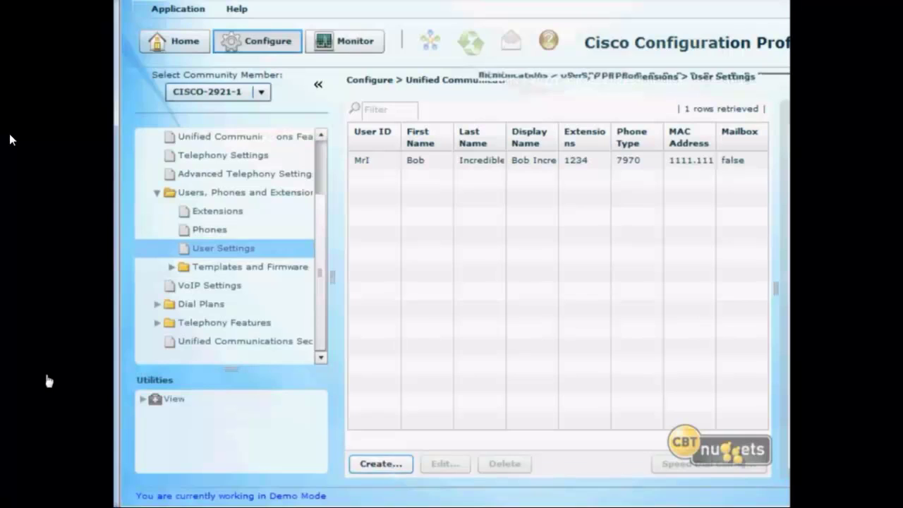
{"action": "left_click", "coordinate": [517, 188]}
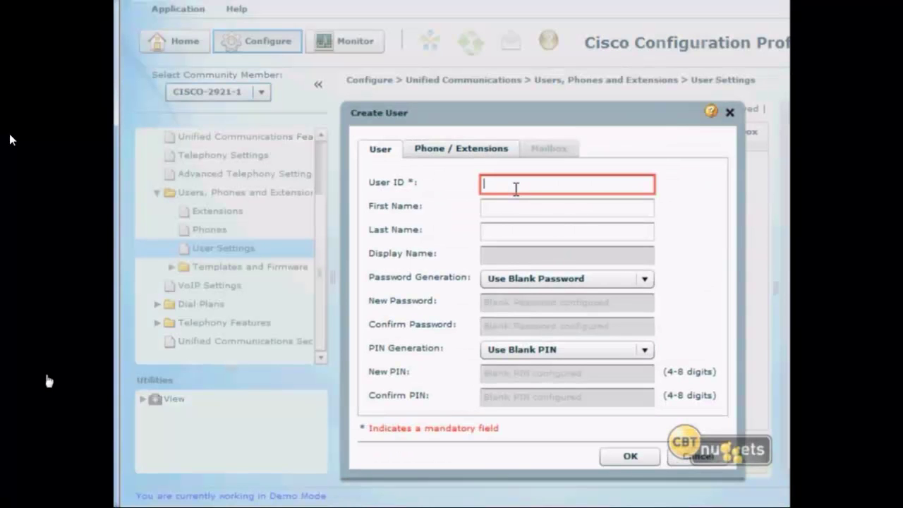
{"action": "type", "text": "ElasicGH"}
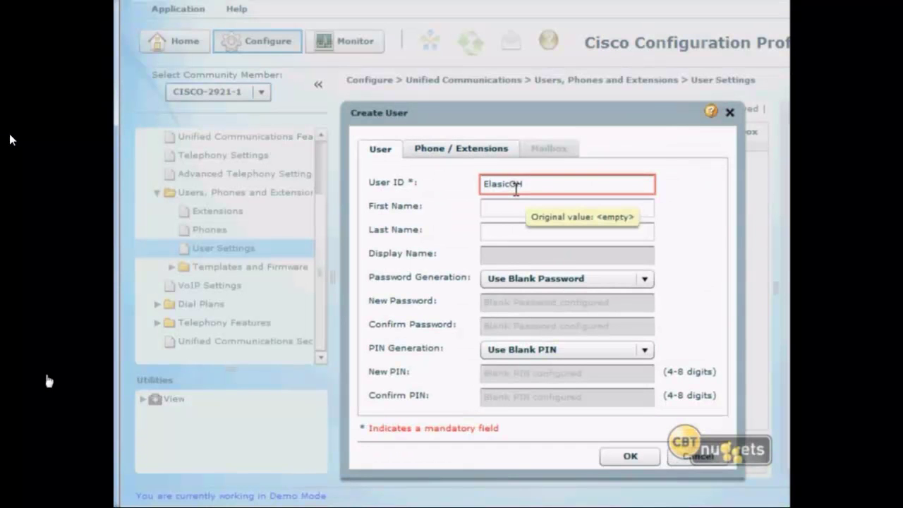
{"action": "key", "text": "Tab"}
{"action": "type", "text": "Elasic"}
{"action": "key", "text": "Tab"}
{"action": "type", "text": "Gi"}
{"action": "key", "text": "Tab"}
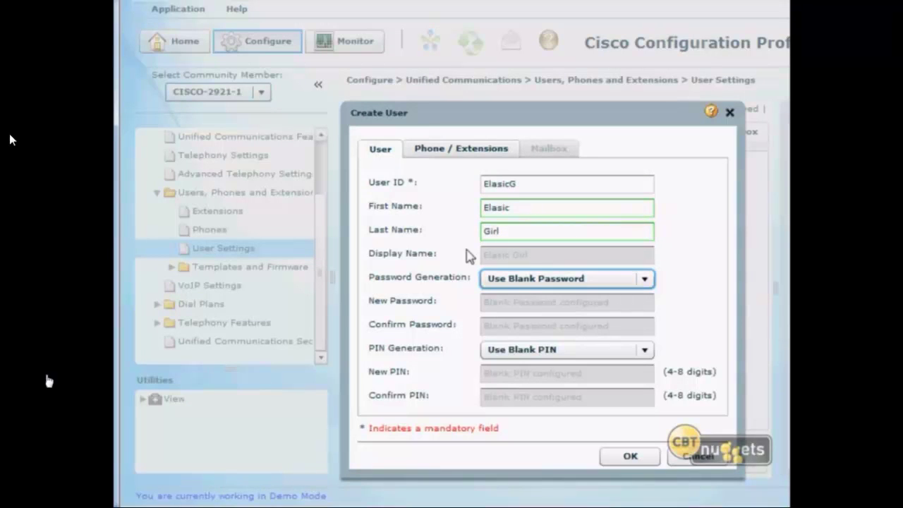
{"action": "left_click", "coordinate": [492, 149]}
{"action": "left_click_drag", "start_coordinate": [502, 120], "coordinate": [419, 41]}
{"action": "left_click", "coordinate": [496, 101]}
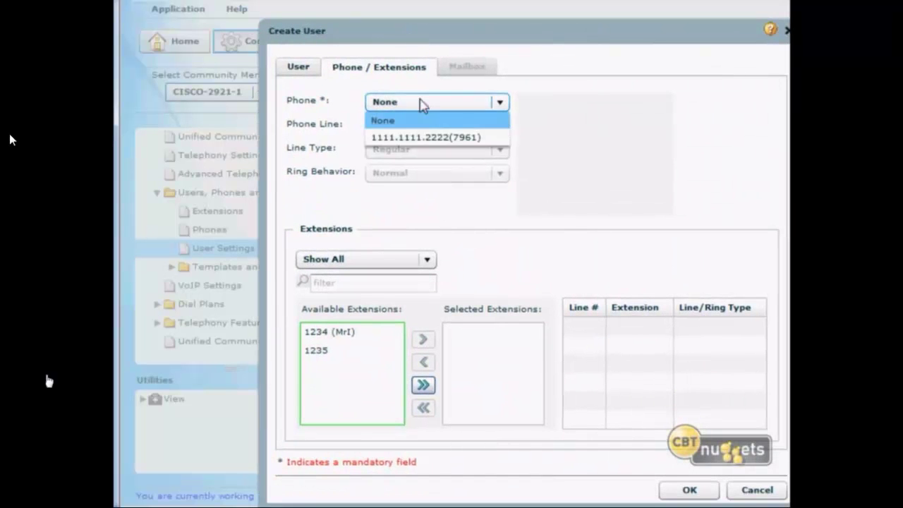
Assign phone 1111.1111.2222 (7961) with extension 1235 on line 1.
{"action": "left_click", "coordinate": [428, 138]}
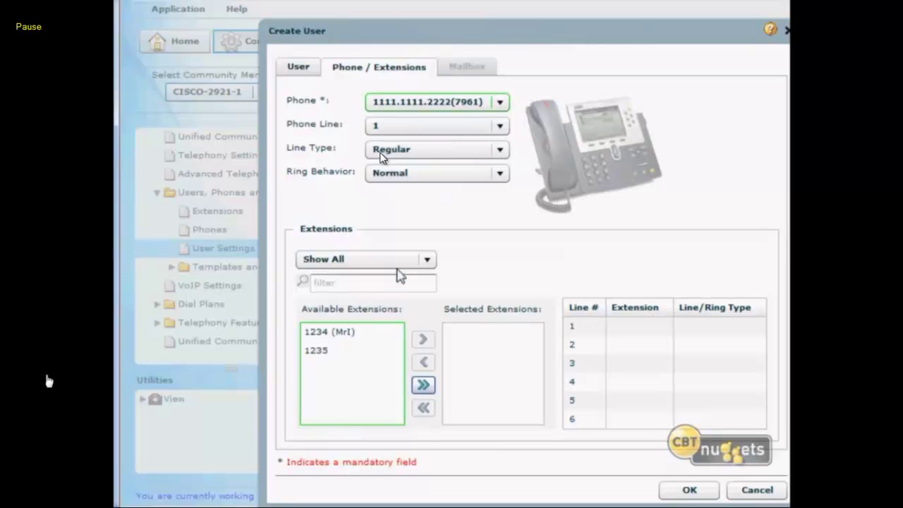
{"action": "left_click", "coordinate": [498, 126]}
{"action": "left_click", "coordinate": [353, 356]}
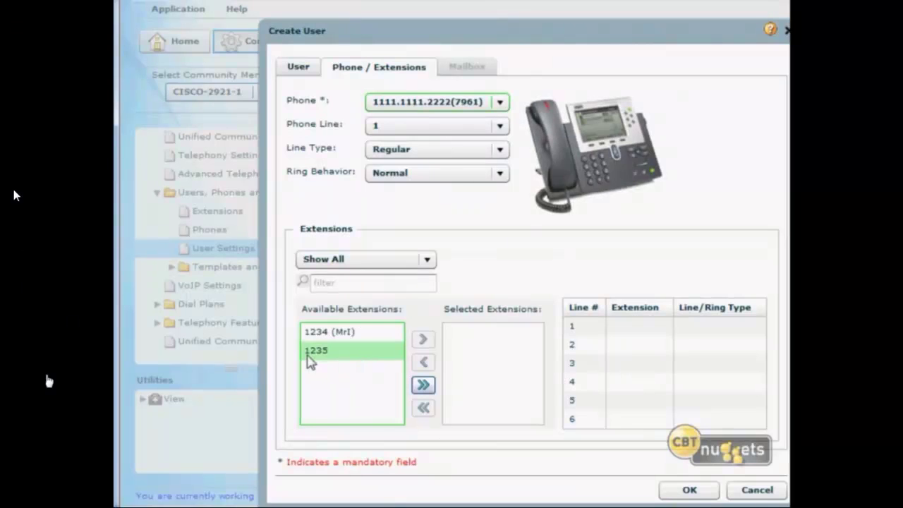
{"action": "left_click", "coordinate": [424, 340]}
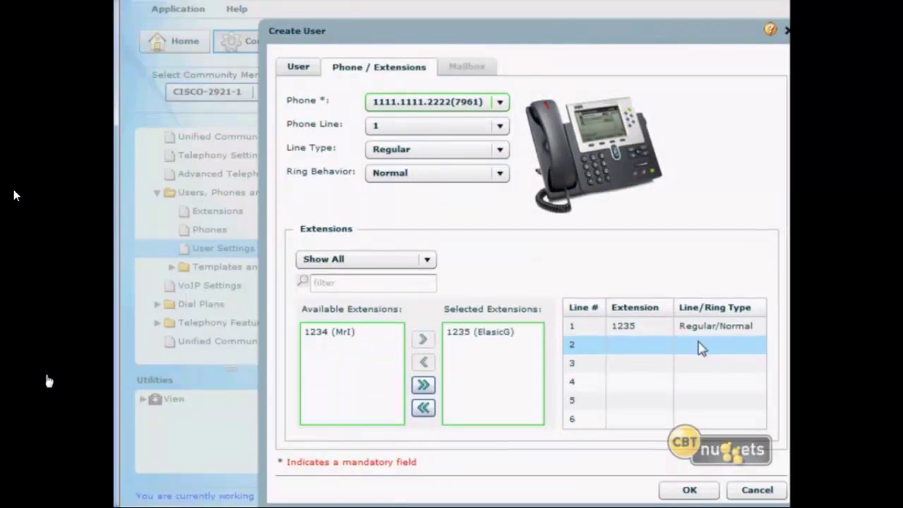
Add 1234 as a shared extension on line 2, save the user, and restart the phone.
{"action": "left_click", "coordinate": [353, 339]}
{"action": "left_click", "coordinate": [424, 339]}
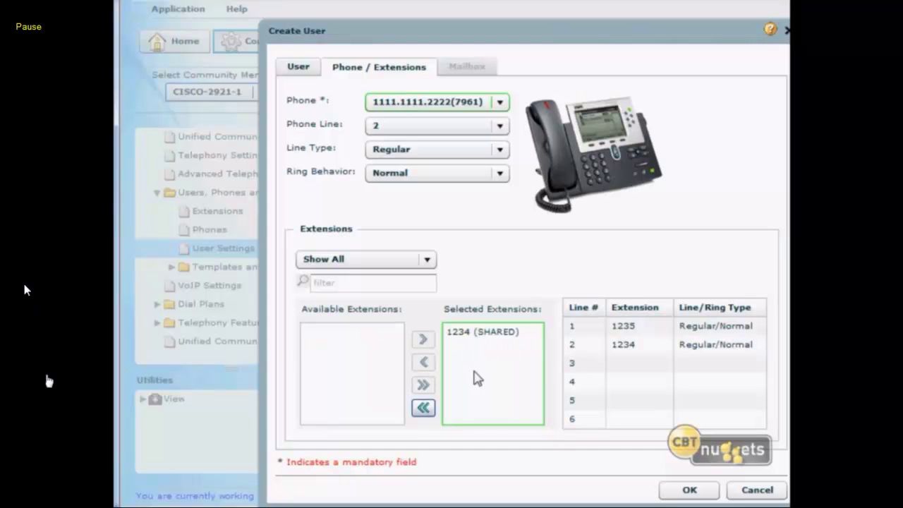
{"action": "left_click", "coordinate": [460, 330]}
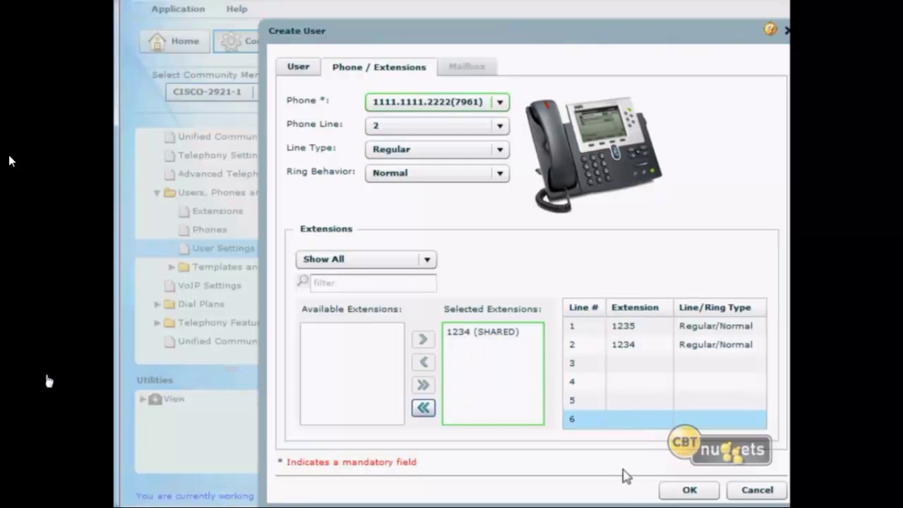
{"action": "left_click", "coordinate": [682, 490]}
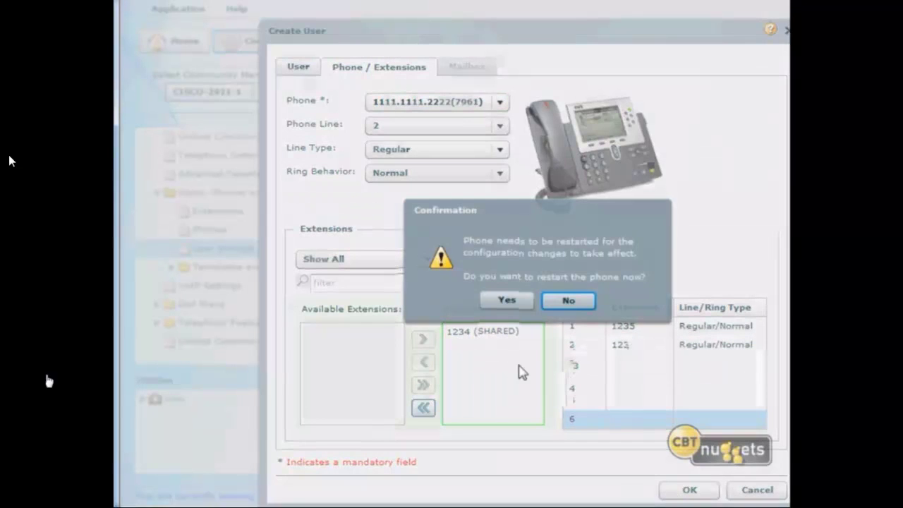
{"action": "left_click", "coordinate": [495, 304]}
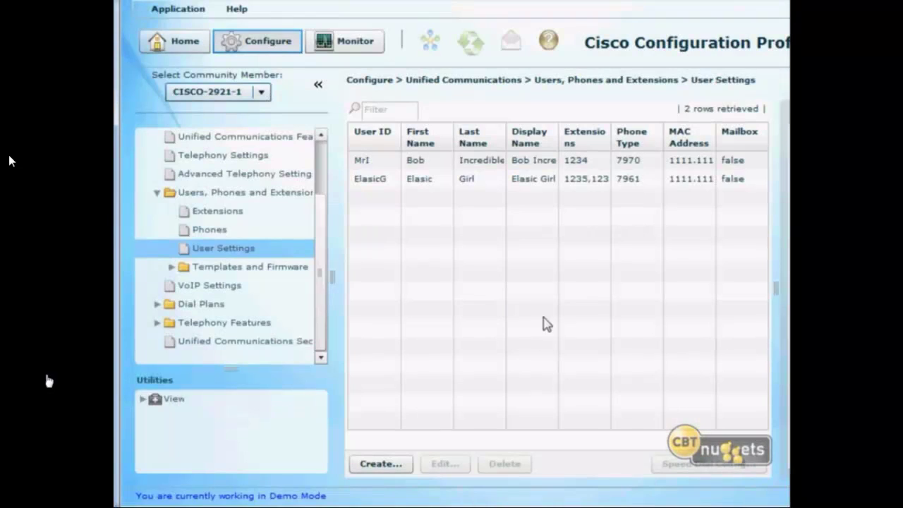